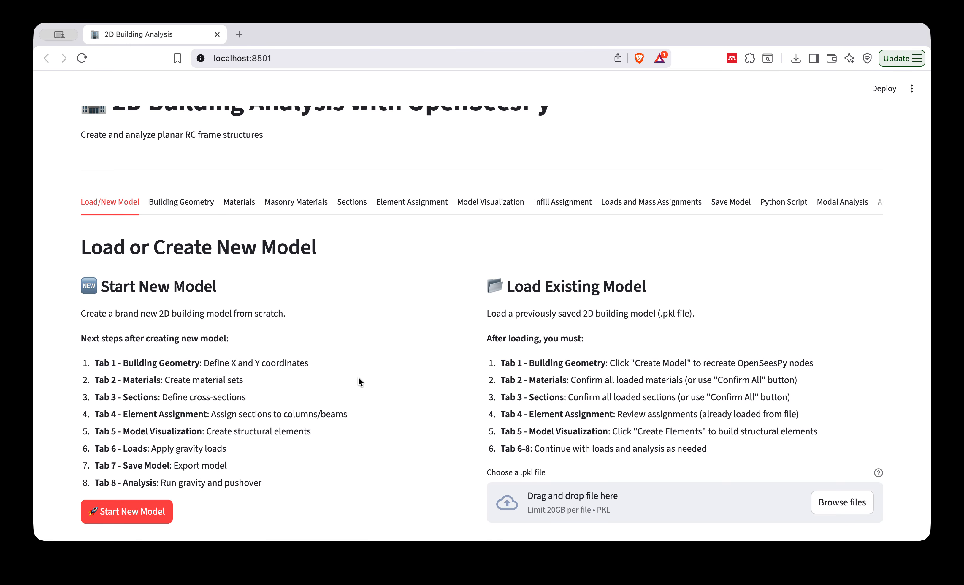
# In the building geometry settings, name the project demo_manuscript.
pyautogui.click(179, 202)
pyautogui.scroll(-1, 317, 365)
pyautogui.scroll(-1, 317, 365)
pyautogui.doubleClick(114, 293)
pyautogui.write('demo')
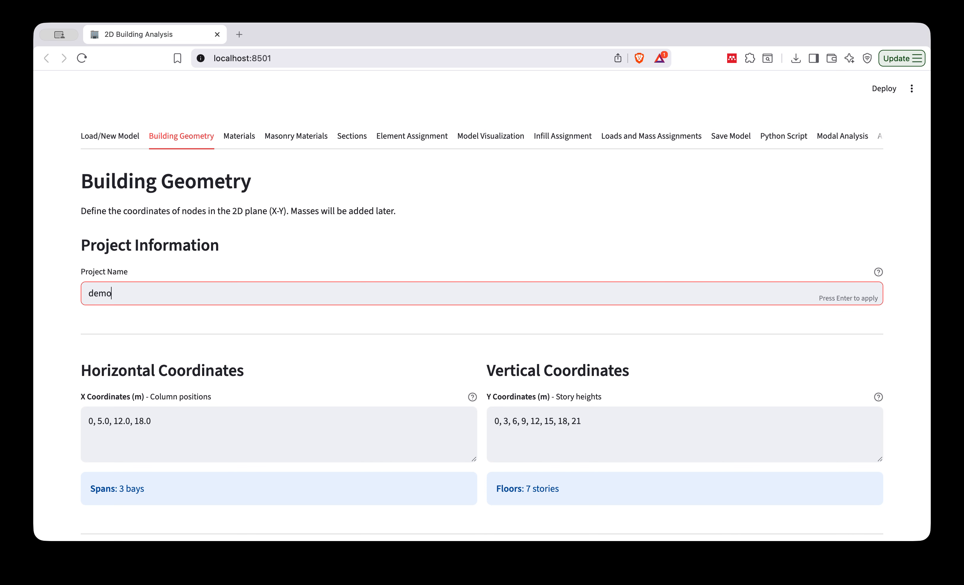
pyautogui.write('_manuscript')
# Remove the 18 and 21 m story heights so the Y coordinates read 0, 3, 6, 9, 12, 15.
pyautogui.scroll(-1, 227, 431)
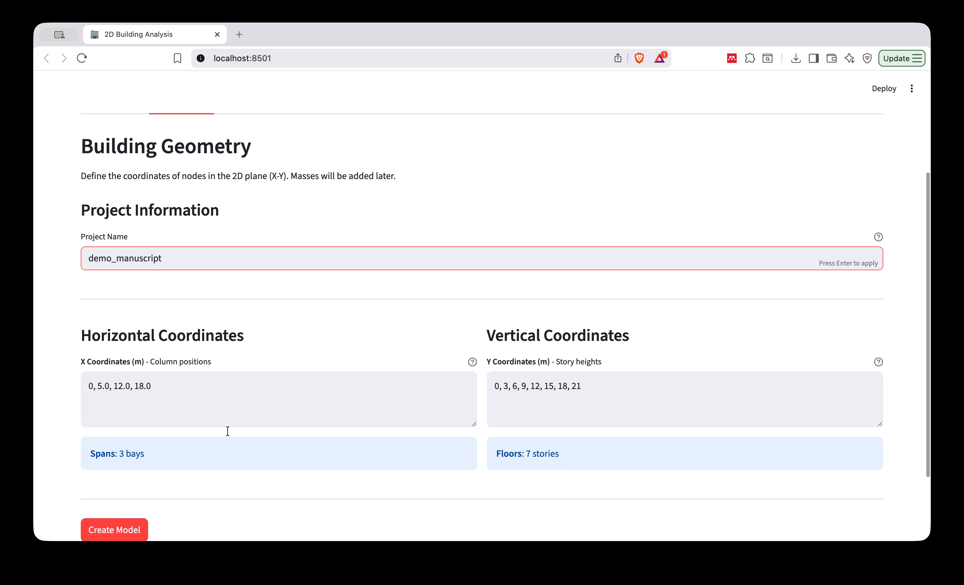
pyautogui.moveTo(581, 387); pyautogui.dragTo(553, 389)
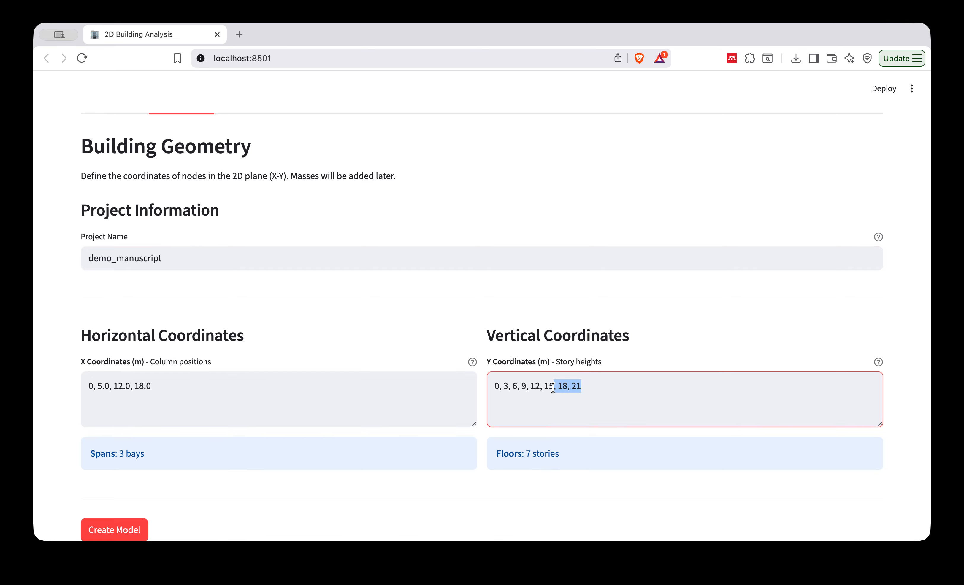
pyautogui.press('BackSpace')
pyautogui.click(317, 389)
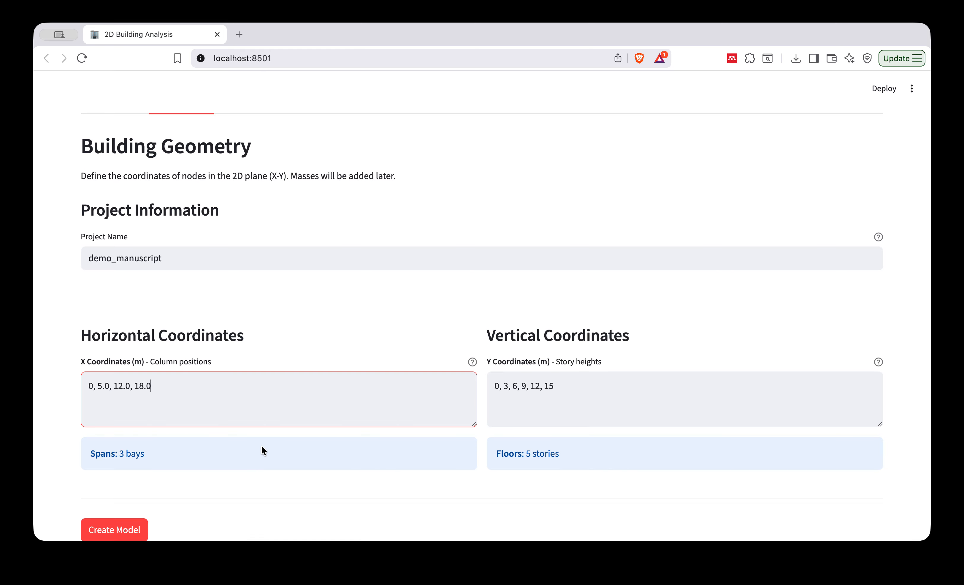
pyautogui.scroll(-1, 262, 443)
pyautogui.click(292, 460)
# Create the 2D model from the entered coordinates and review its frame grid preview.
pyautogui.scroll(-2, 292, 461)
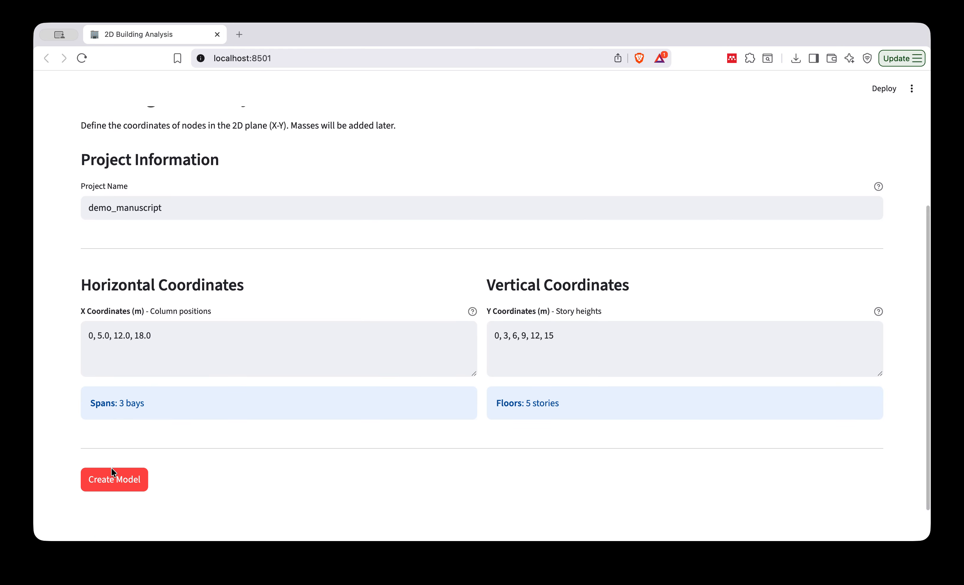
pyautogui.click(114, 485)
pyautogui.scroll(-5, 278, 370)
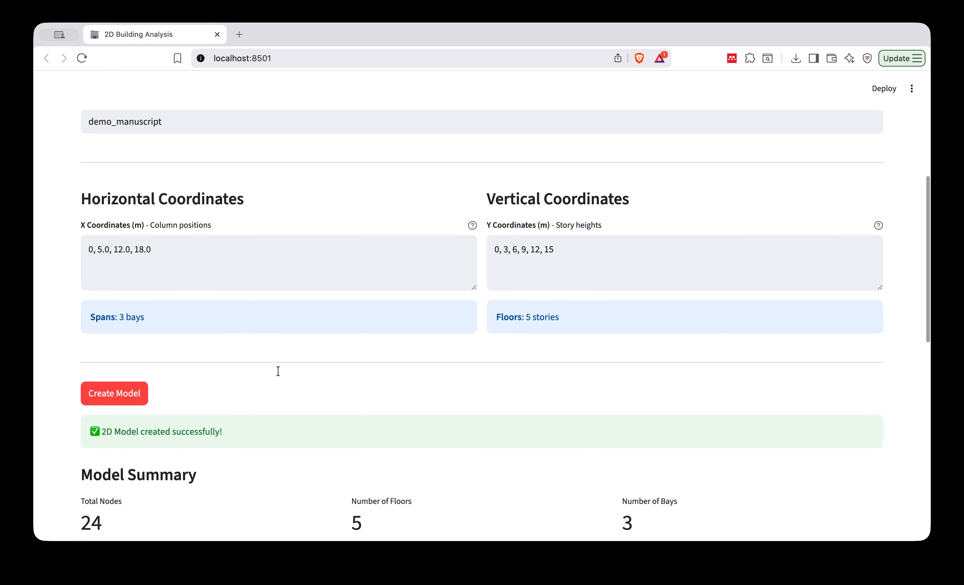
pyautogui.scroll(-5, 279, 372)
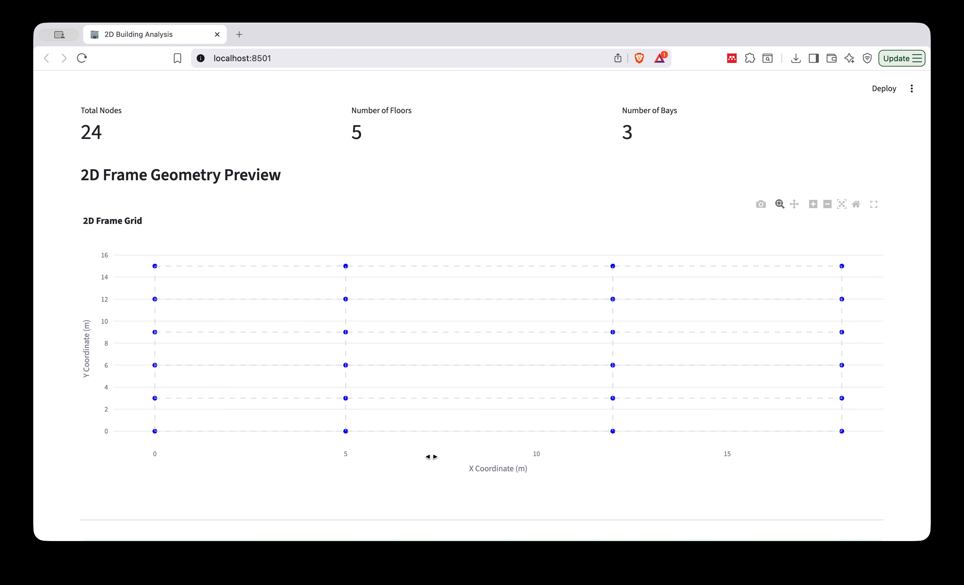
pyautogui.scroll(-2, 415, 457)
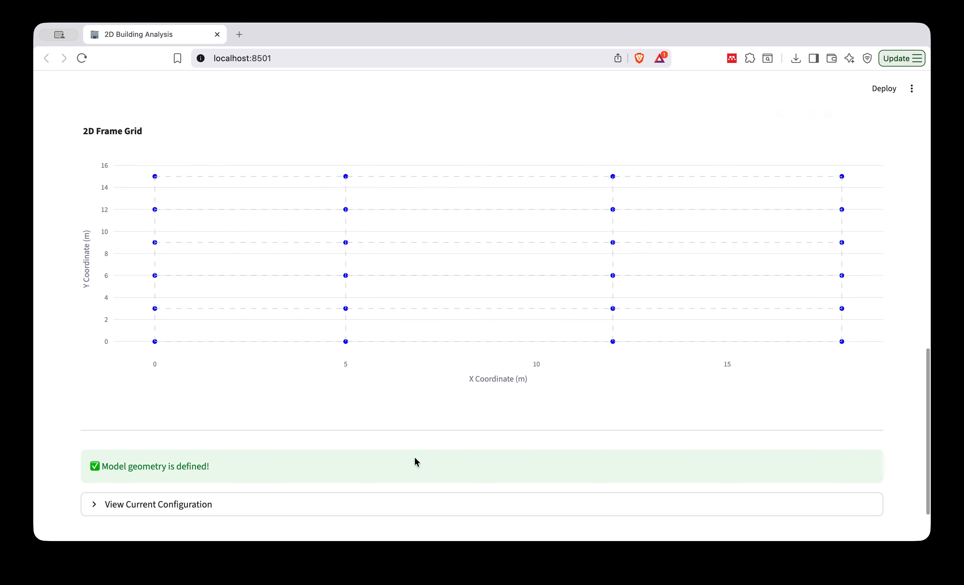
# In the concrete and steel material definition, name the new material set C28.
pyautogui.scroll(19, 415, 457)
pyautogui.click(239, 261)
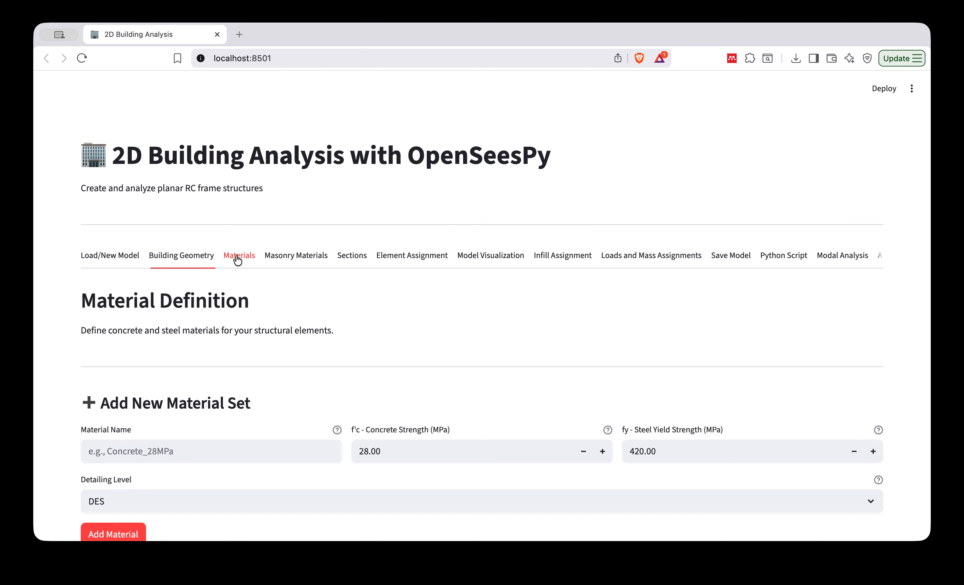
pyautogui.scroll(-2, 319, 356)
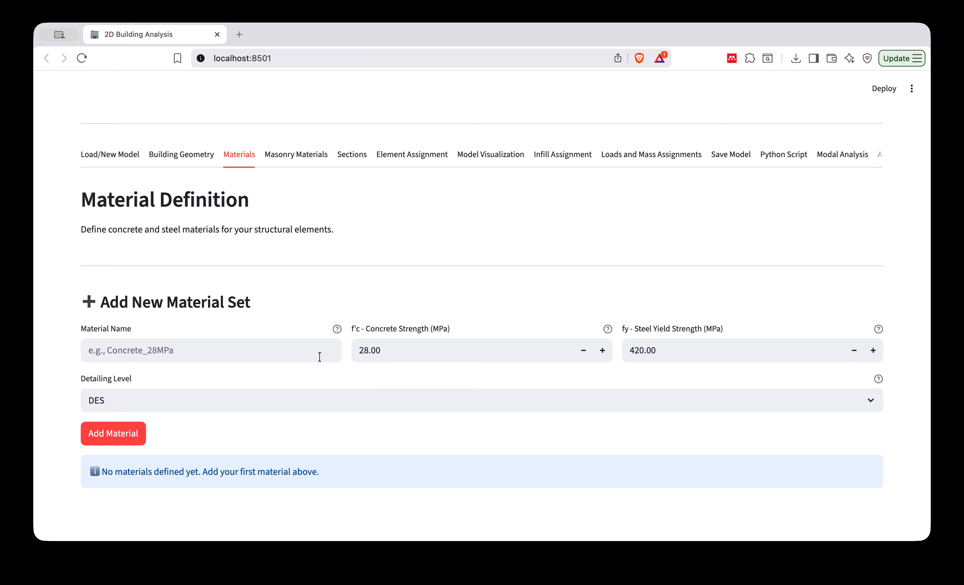
pyautogui.click(198, 355)
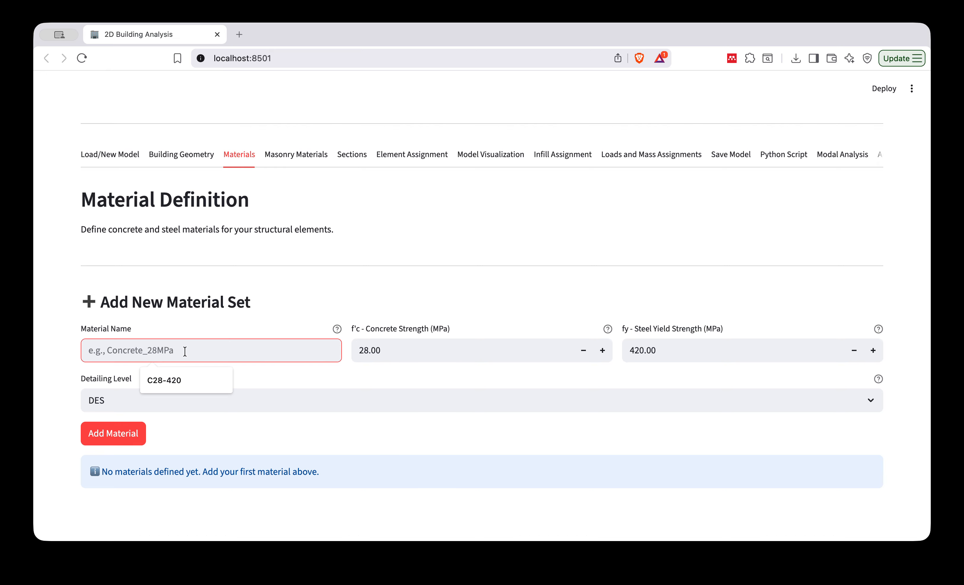
pyautogui.write('C28')
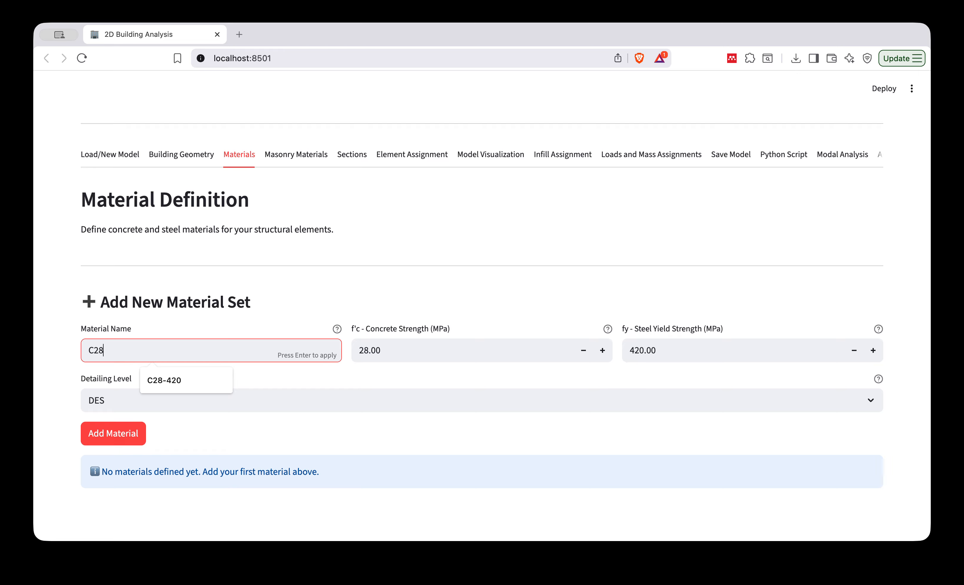
pyautogui.click(380, 285)
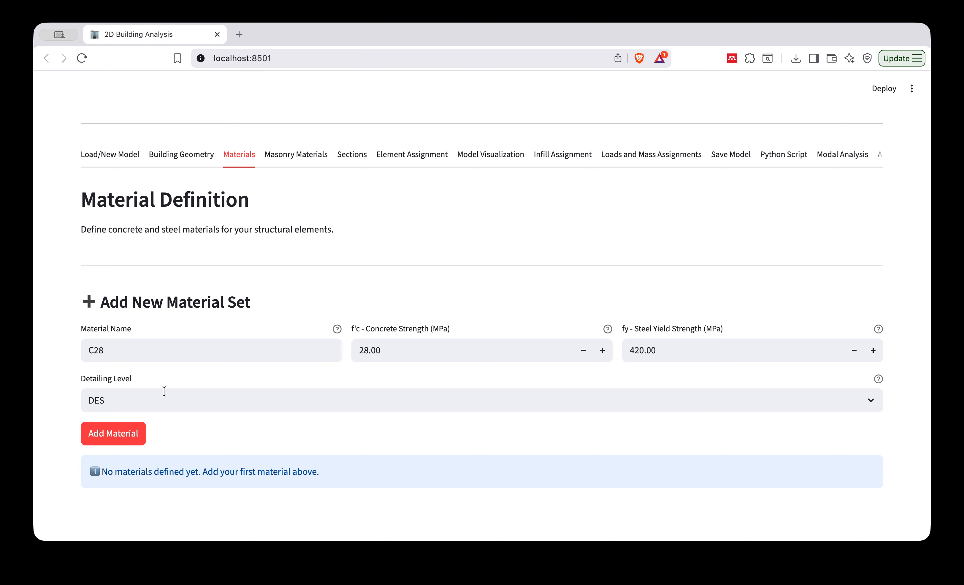
# Keep the DES detailing level and add the C28 material set with f'c 28 MPa and fy 420 MPa.
pyautogui.click(194, 400)
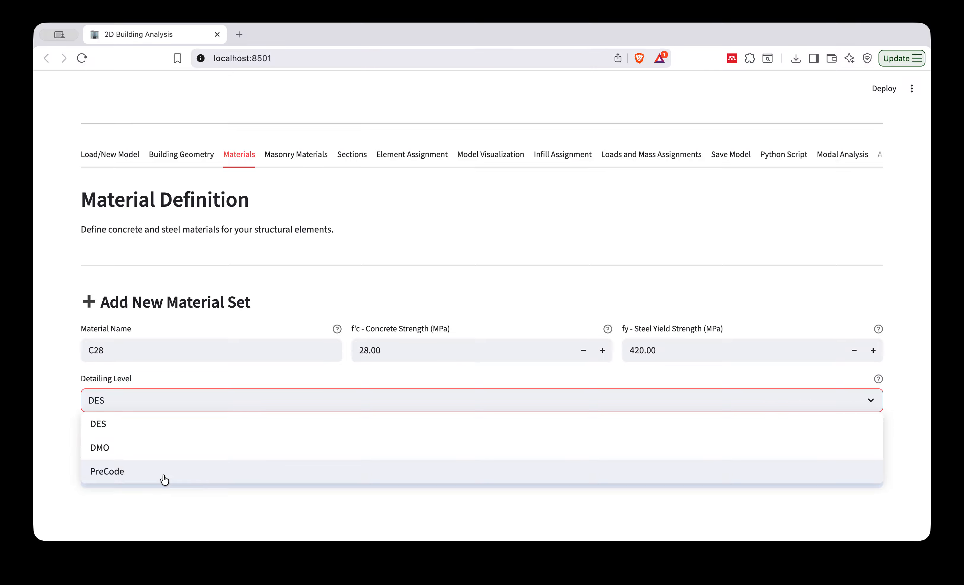
pyautogui.click(292, 289)
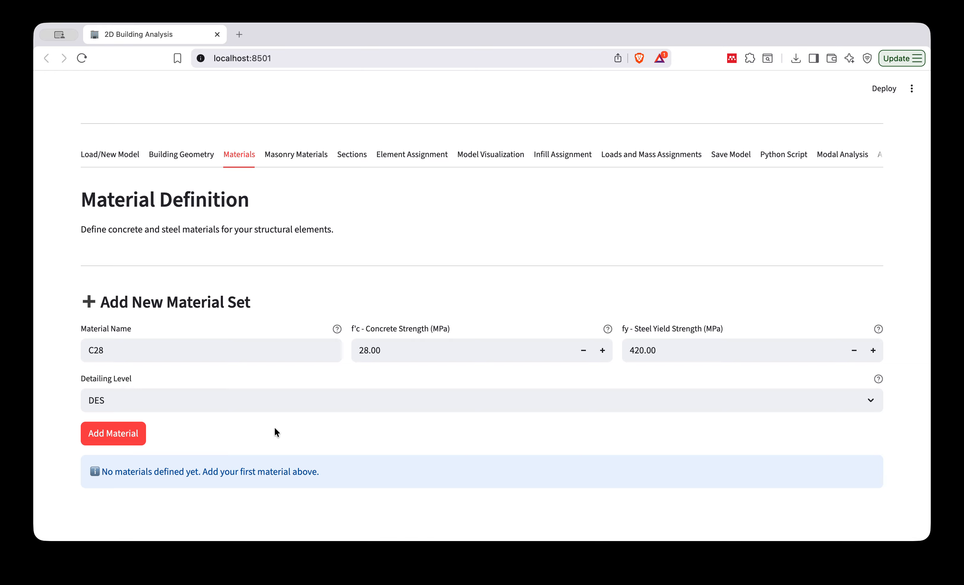
pyautogui.click(133, 441)
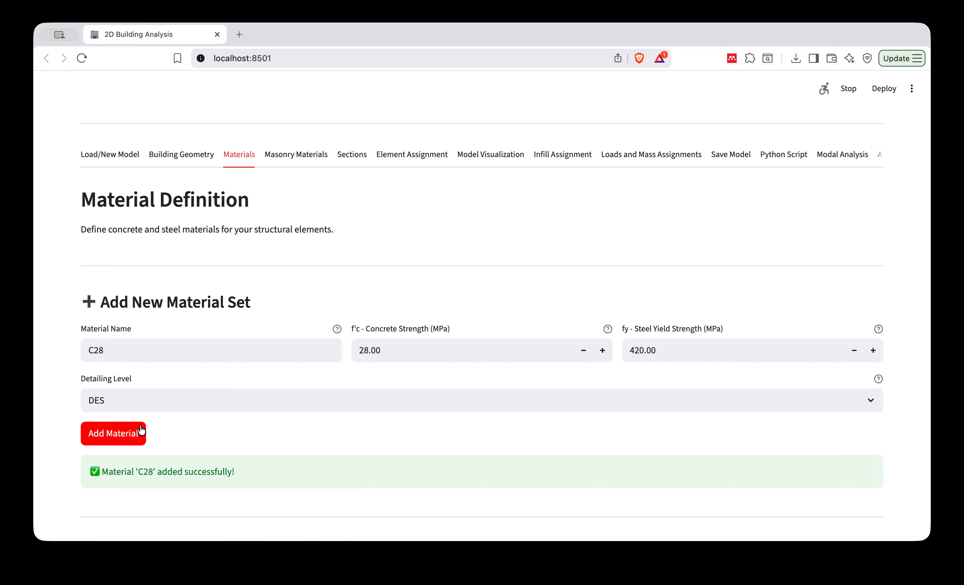
pyautogui.scroll(-4, 239, 406)
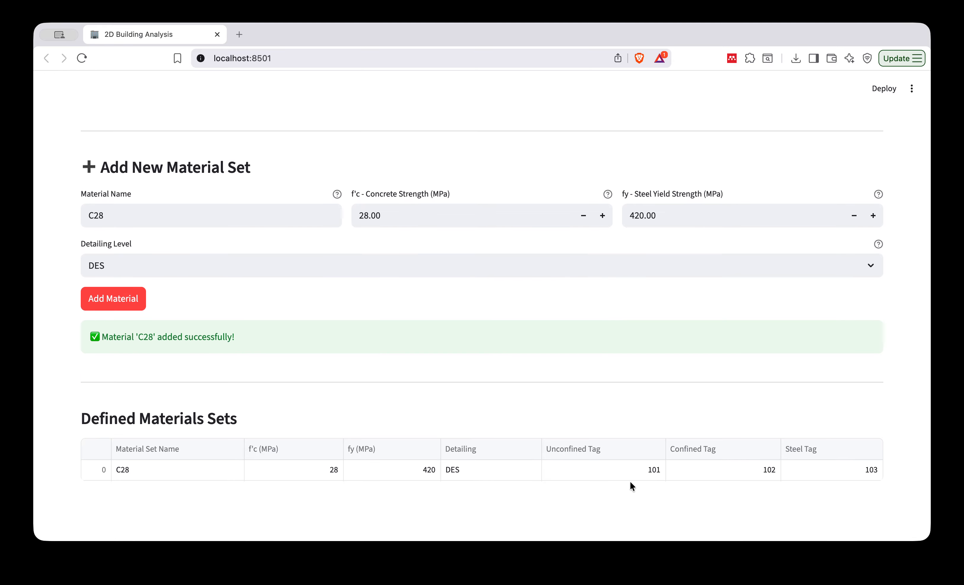
# In the masonry material definition, replace the default name of the new material with fm4.
pyautogui.scroll(5, 391, 348)
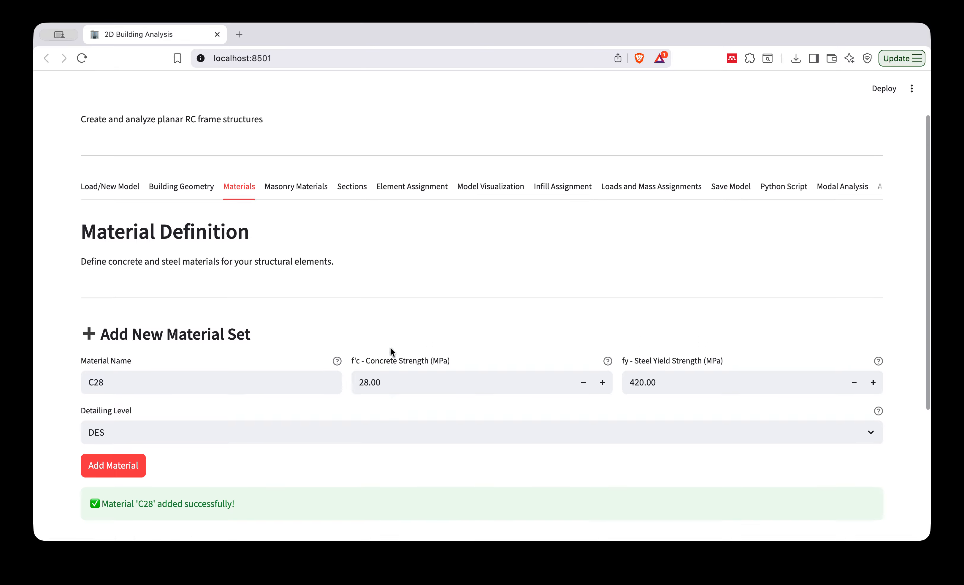
pyautogui.scroll(1, 390, 351)
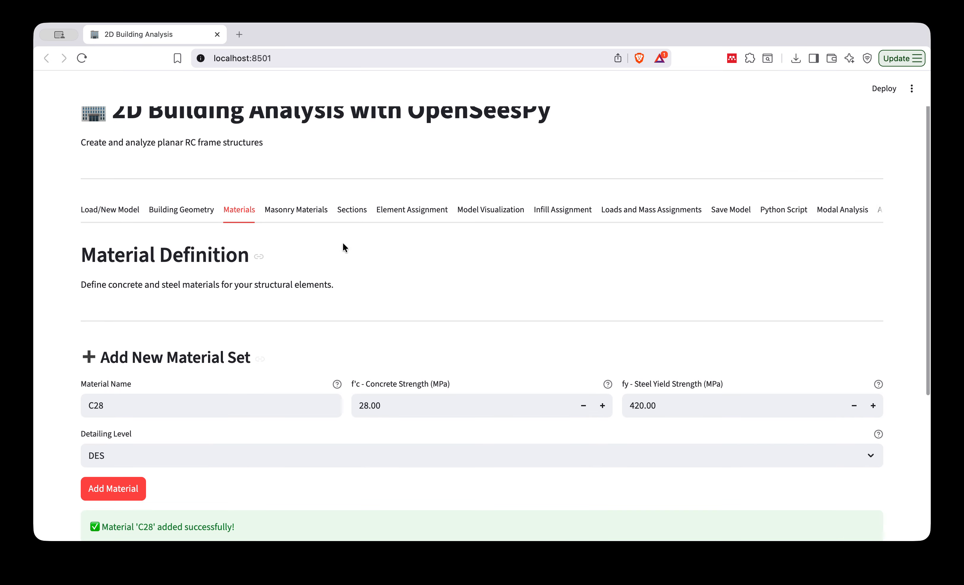
pyautogui.click(287, 219)
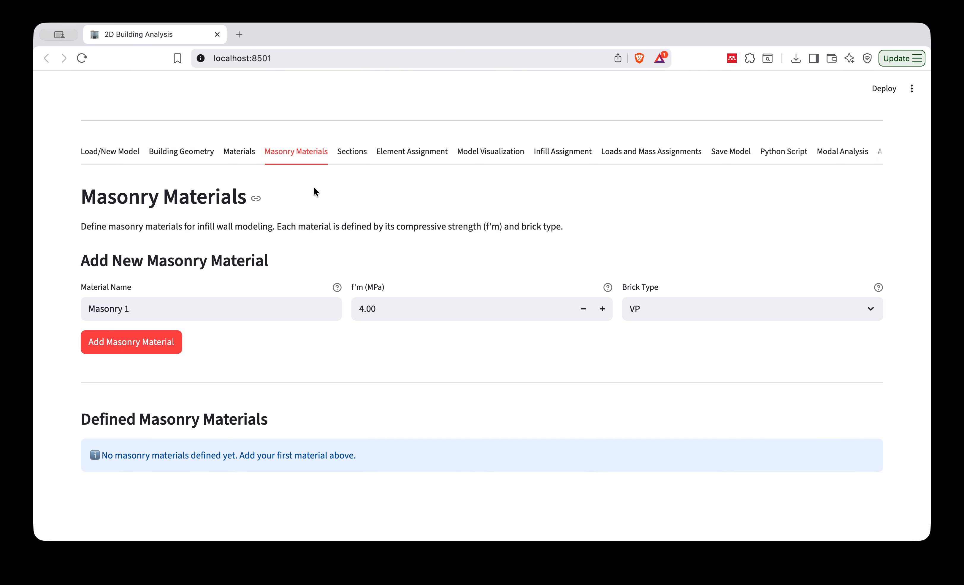
pyautogui.moveTo(159, 308); pyautogui.dragTo(67, 303)
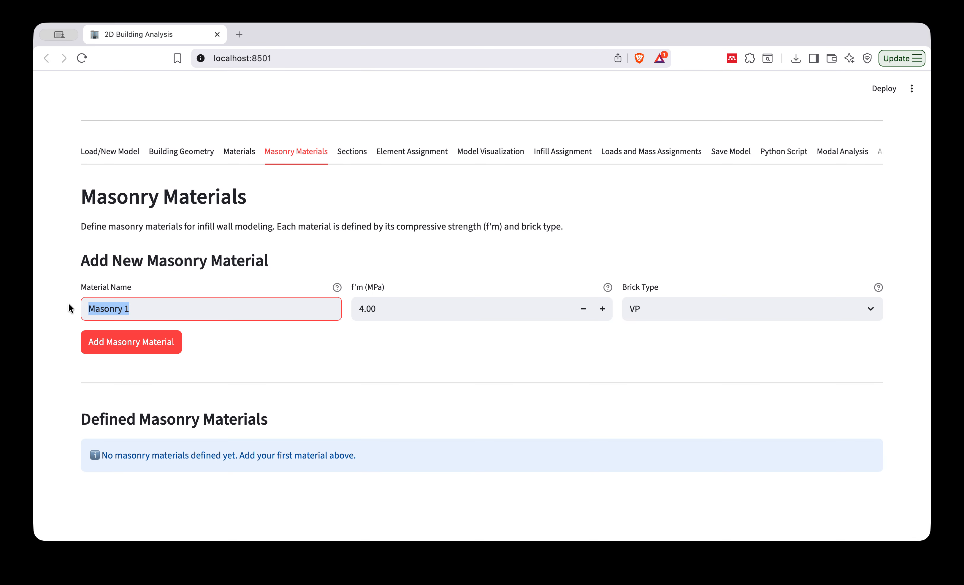
pyautogui.click(125, 312)
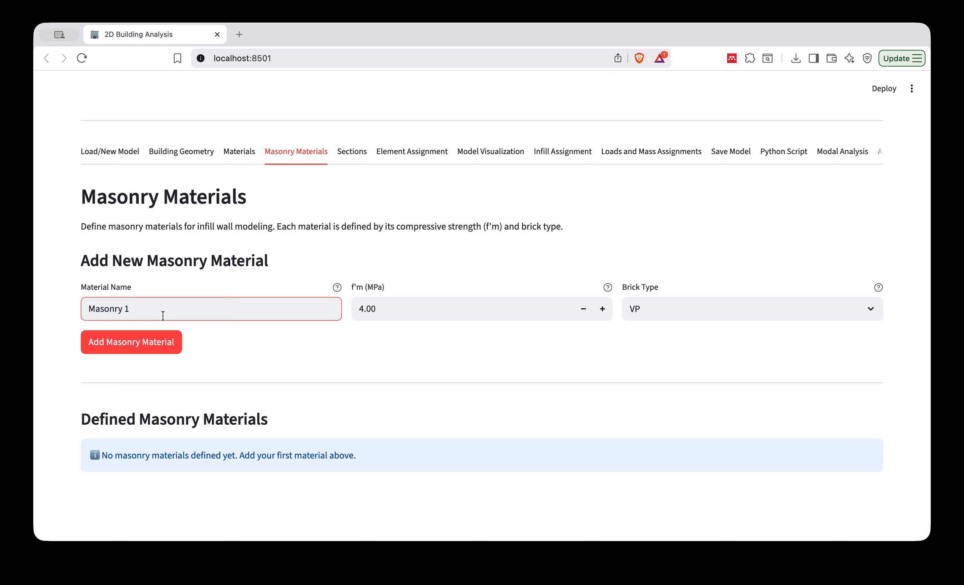
pyautogui.press('BackSpace')
pyautogui.moveTo(128, 314); pyautogui.dragTo(47, 302)
pyautogui.write('fm4')
pyautogui.click(269, 362)
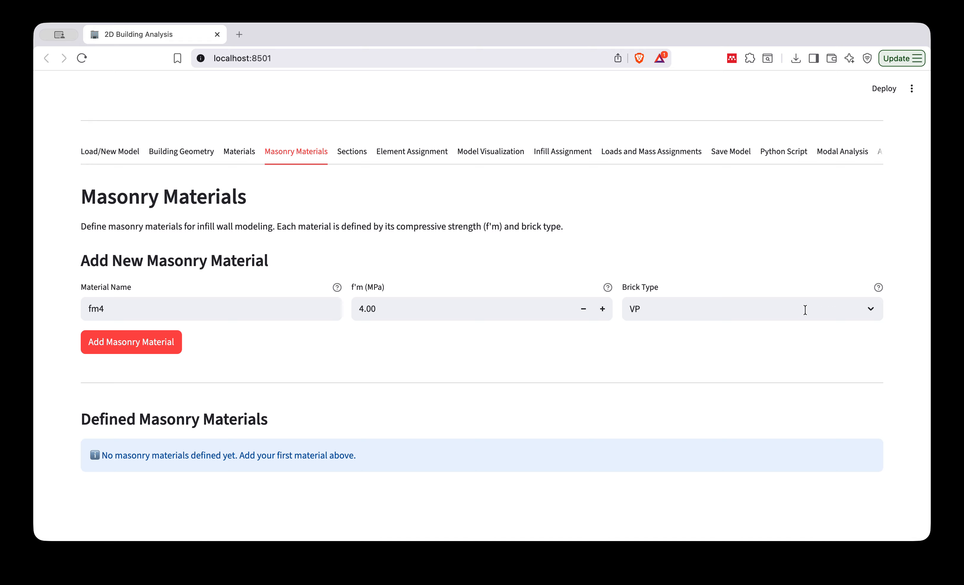
# Keep brick type VP and add the fm4 masonry material with f'm 4 MPa.
pyautogui.click(871, 308)
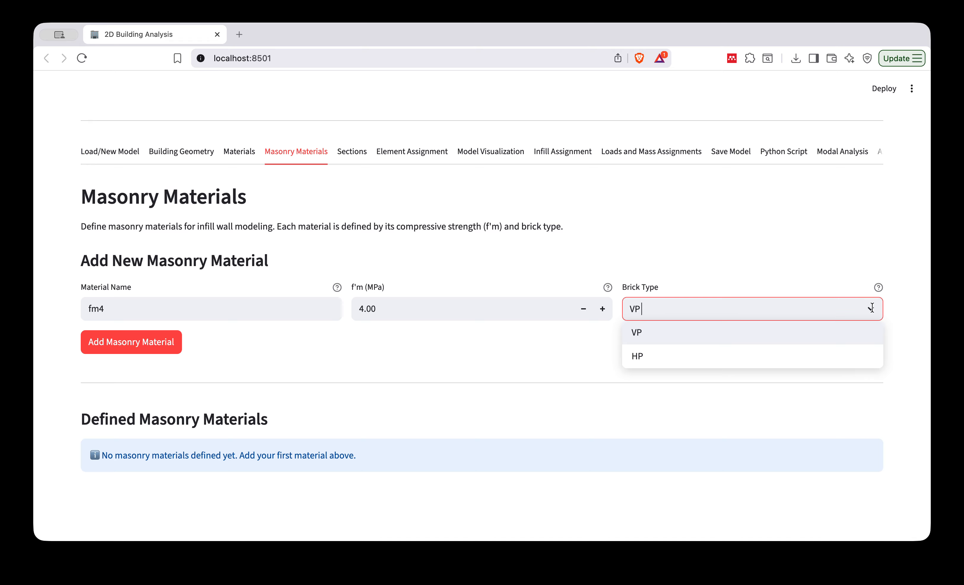
pyautogui.moveTo(879, 288)
pyautogui.click(690, 338)
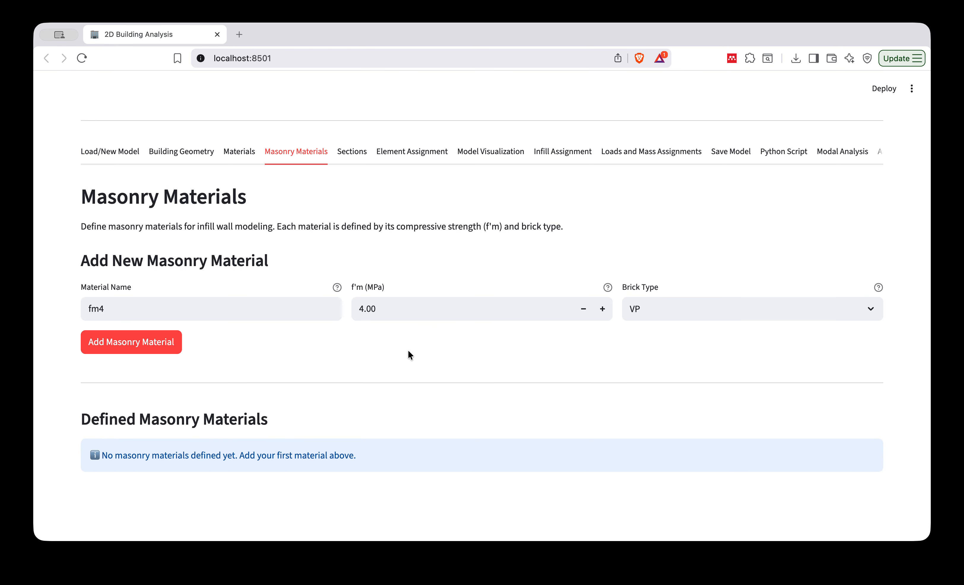
pyautogui.click(133, 346)
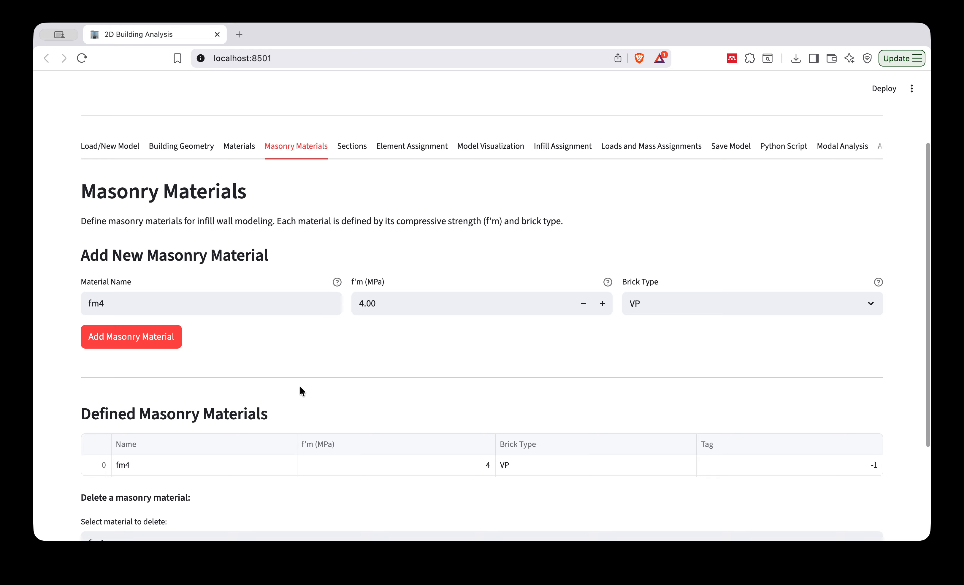
pyautogui.scroll(-4, 300, 385)
# In the cross-section definition, name the new section C55x55.
pyautogui.scroll(1, 300, 385)
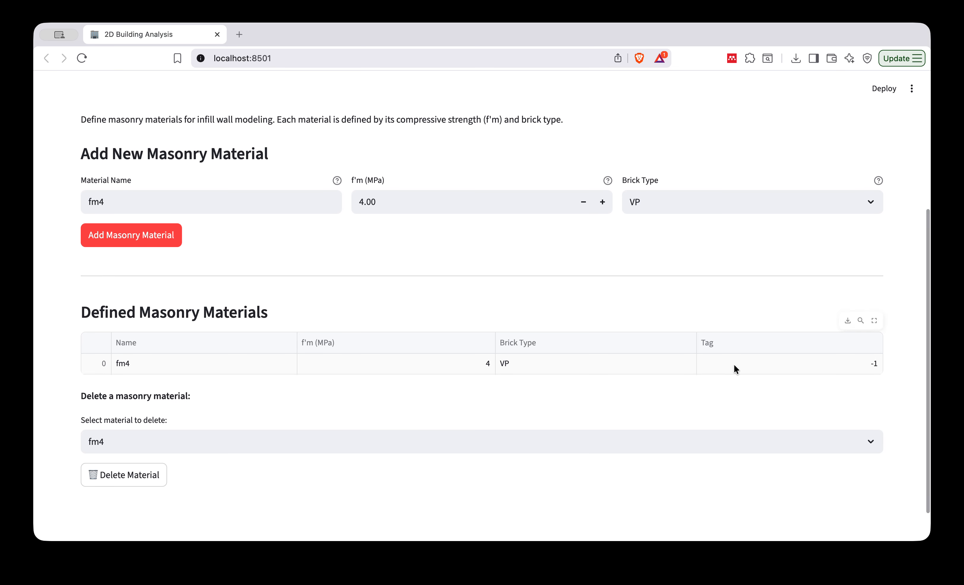
pyautogui.scroll(5, 407, 378)
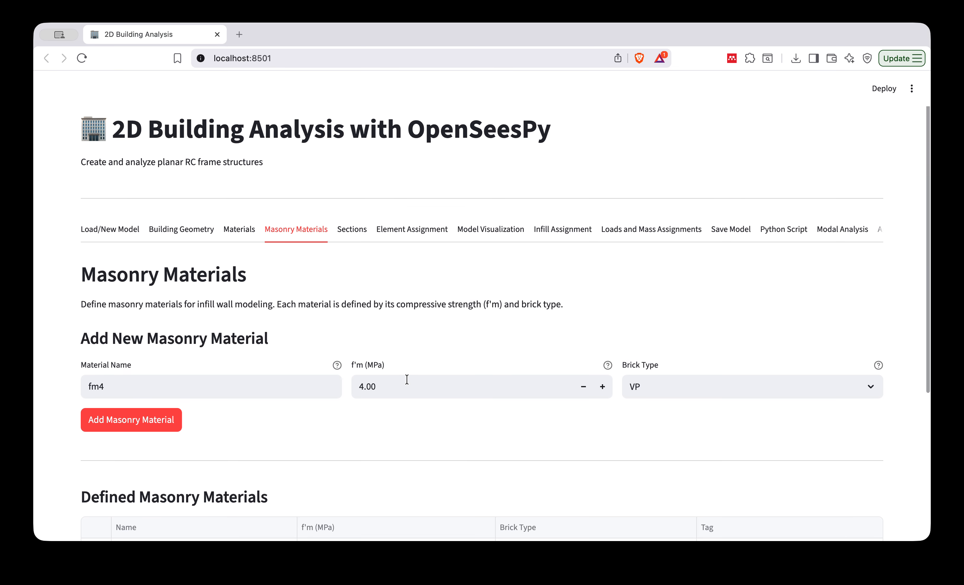
pyautogui.click(352, 231)
pyautogui.scroll(-5, 358, 361)
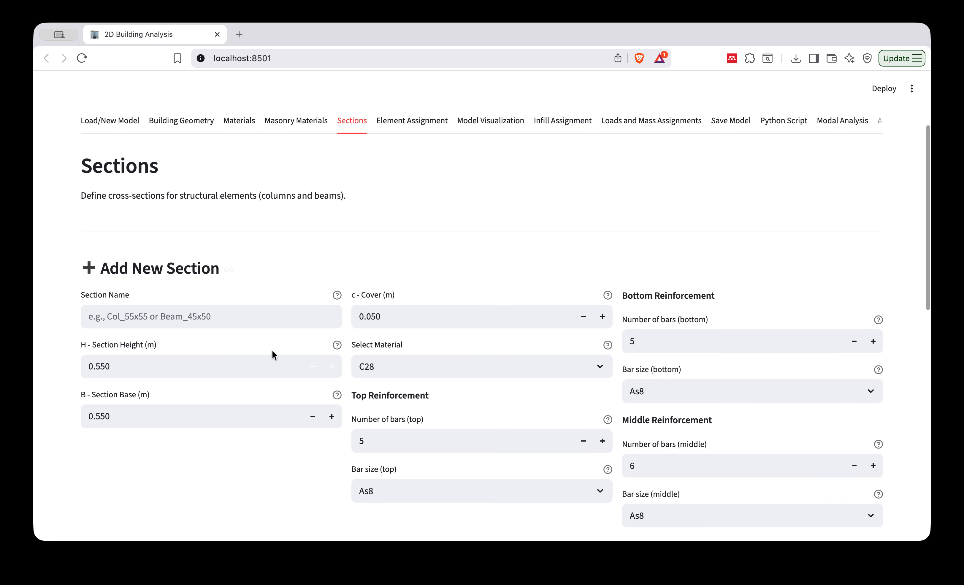
pyautogui.click(162, 315)
pyautogui.write('C')
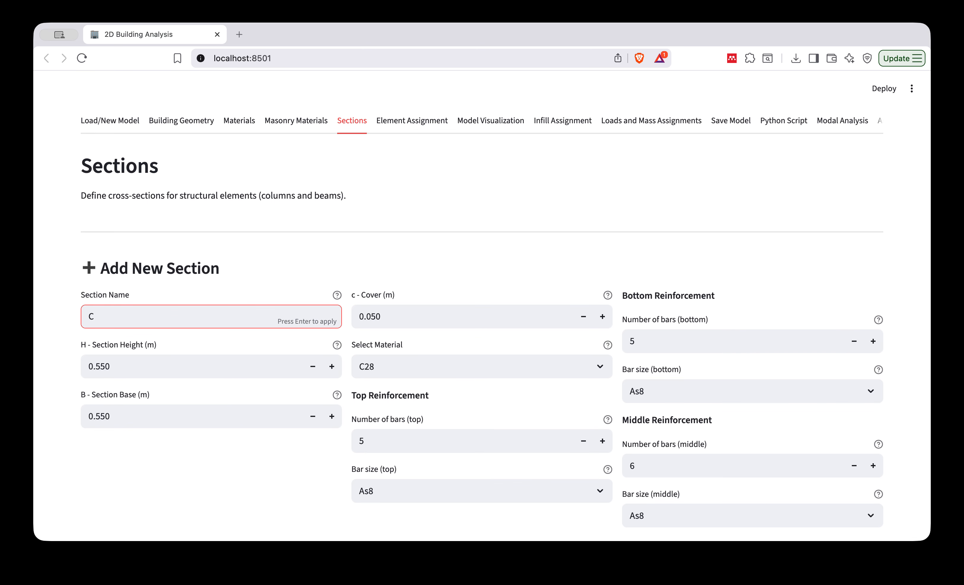
pyautogui.write('55x55')
pyautogui.click(363, 276)
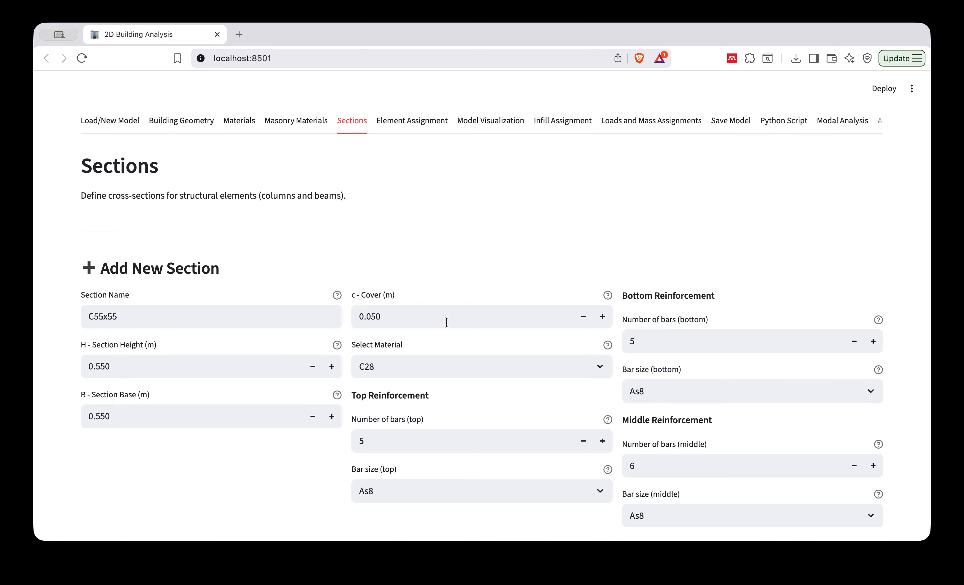
# Examine the C55x55 section's dimensions, cover and reinforcement settings together with its section preview.
pyautogui.scroll(-3, 540, 406)
pyautogui.scroll(-3, 540, 406)
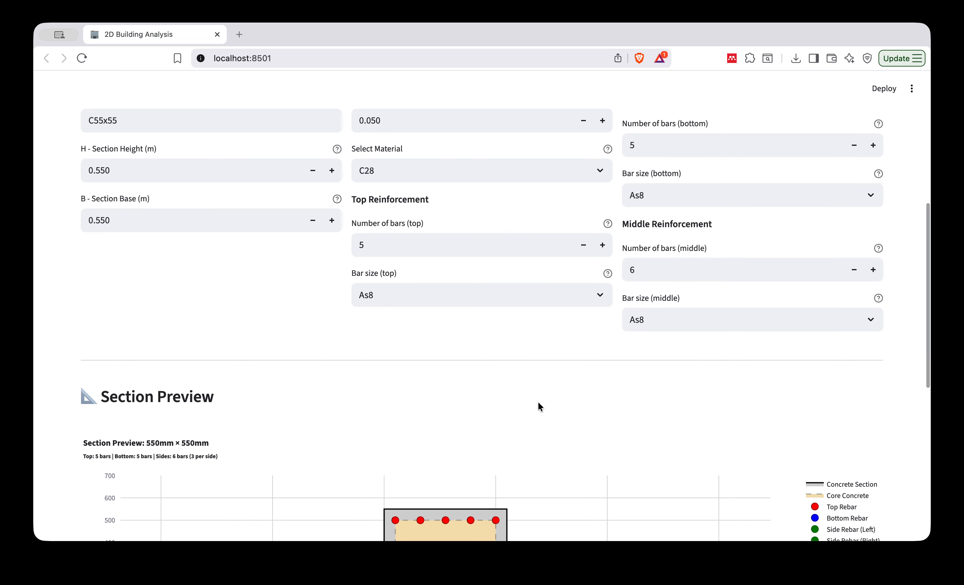
pyautogui.scroll(1, 540, 406)
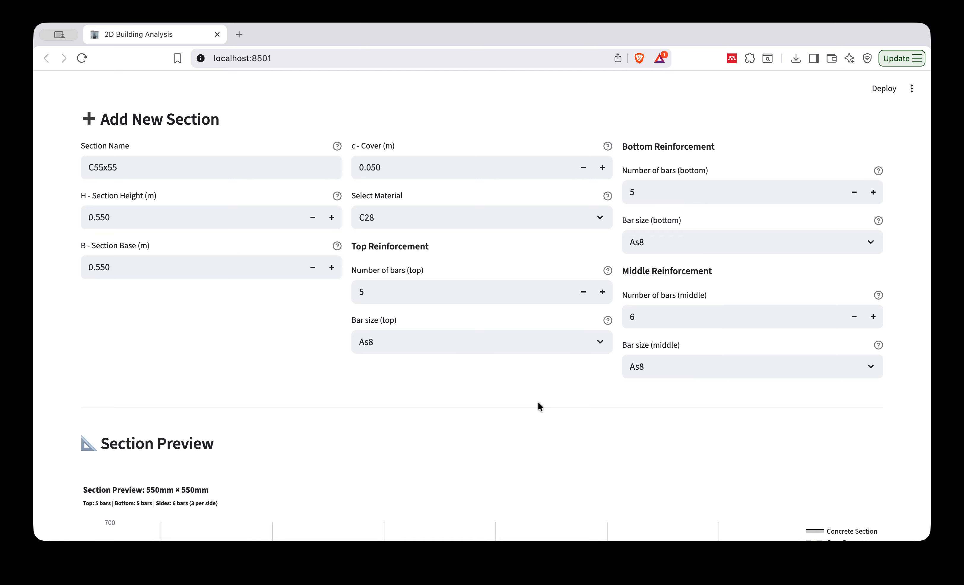
pyautogui.scroll(-5, 538, 402)
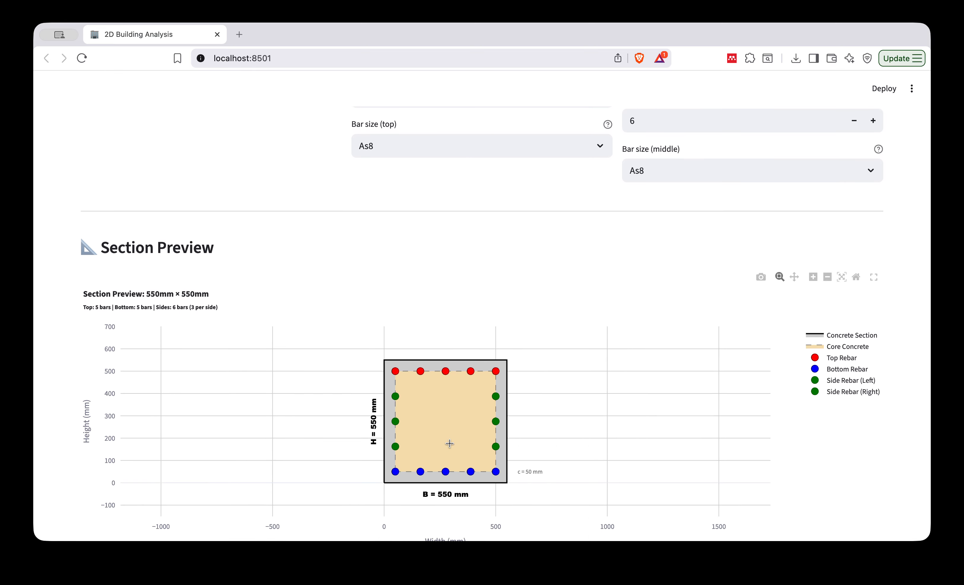
pyautogui.scroll(6, 575, 329)
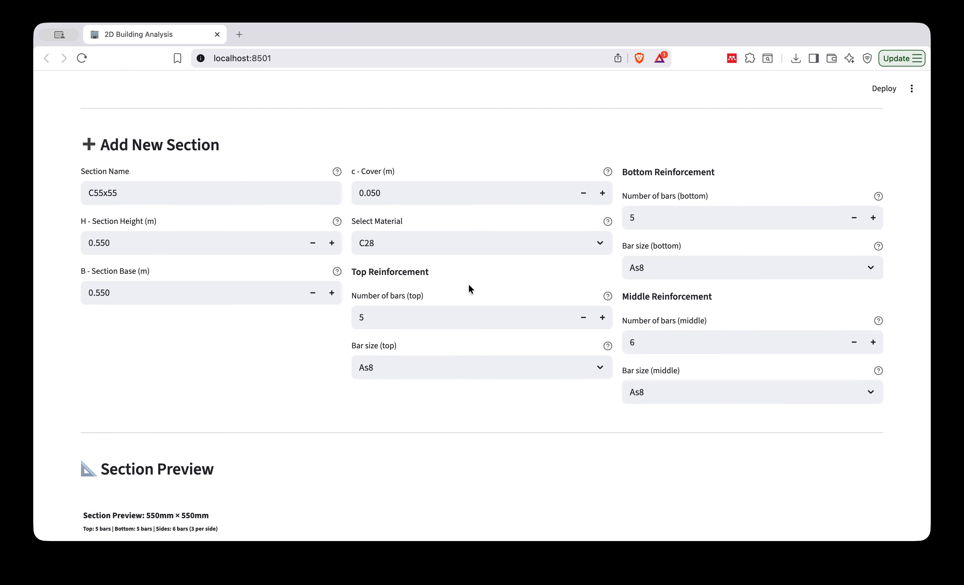
# Keep material C28 for the C55x55 section and set its top, bottom and middle bar sizes to As6.
pyautogui.click(458, 244)
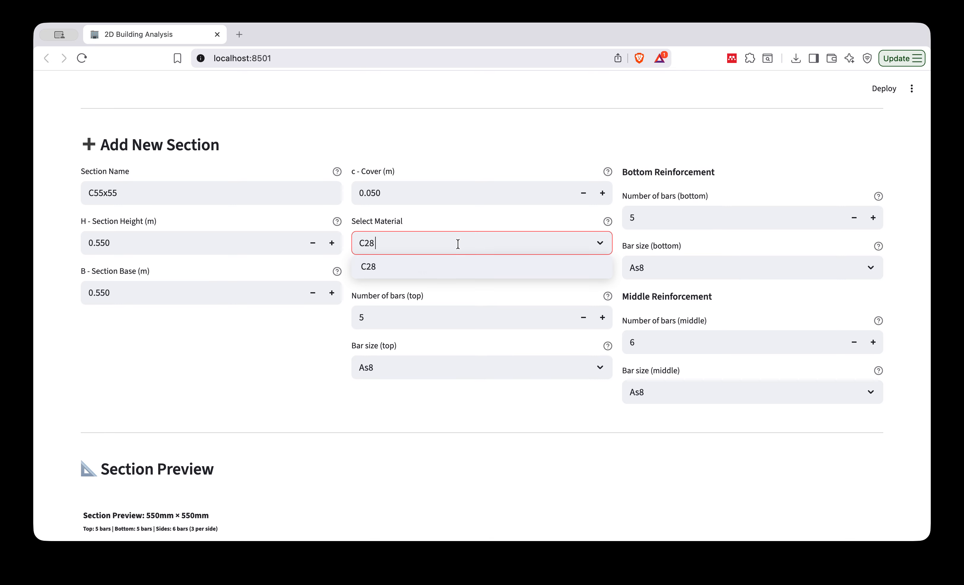
pyautogui.click(467, 217)
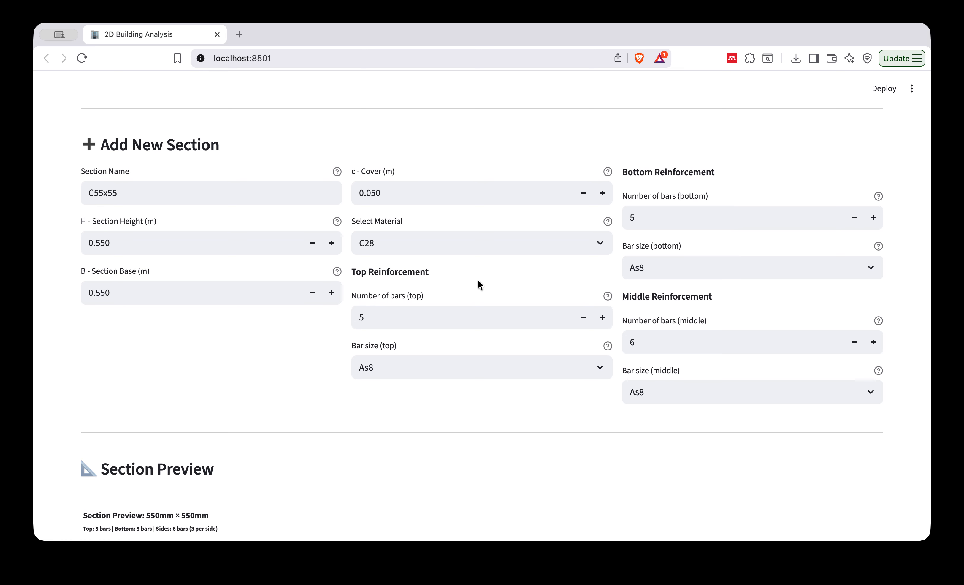
pyautogui.scroll(-2, 514, 330)
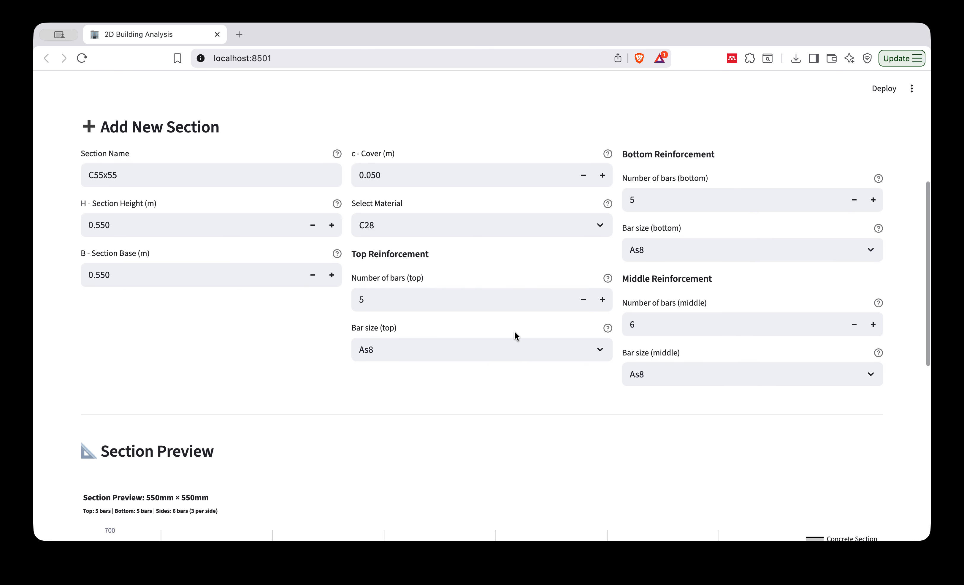
pyautogui.scroll(2, 543, 315)
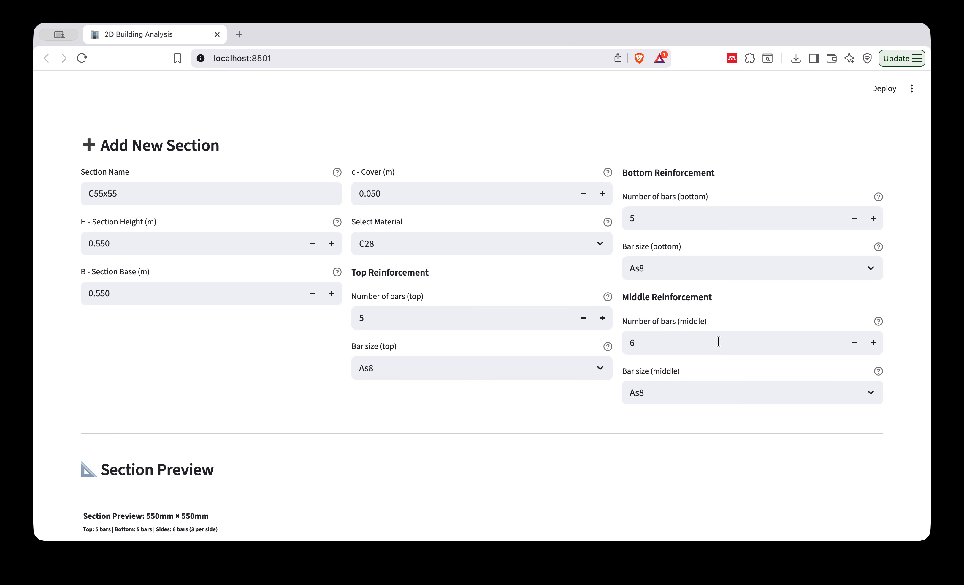
pyautogui.click(595, 373)
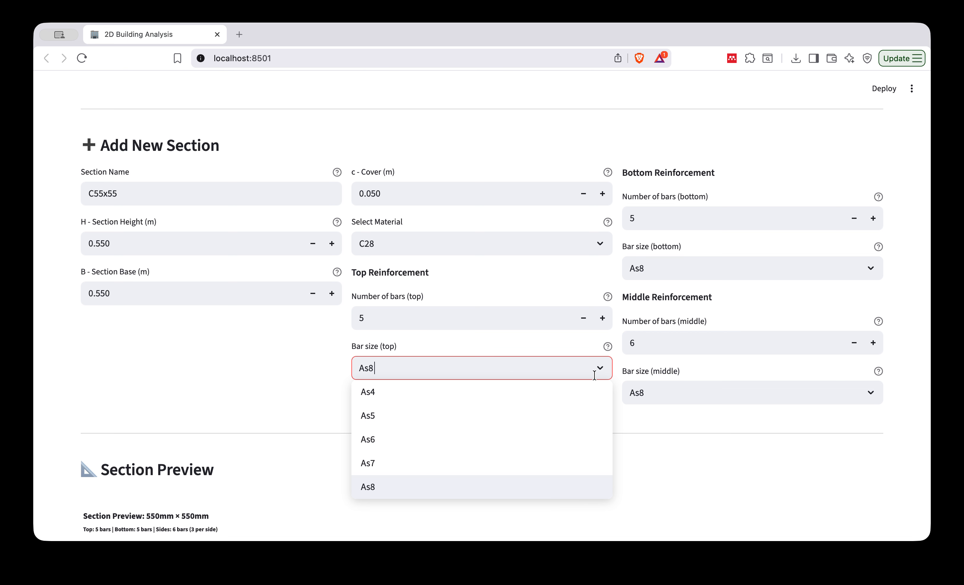
pyautogui.click(433, 445)
pyautogui.click(764, 267)
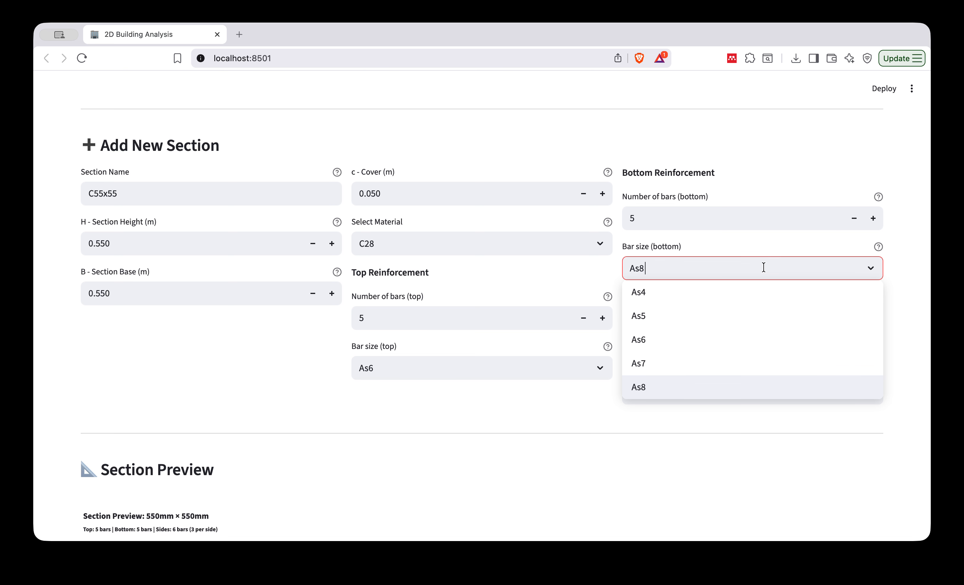
pyautogui.click(742, 348)
pyautogui.click(764, 395)
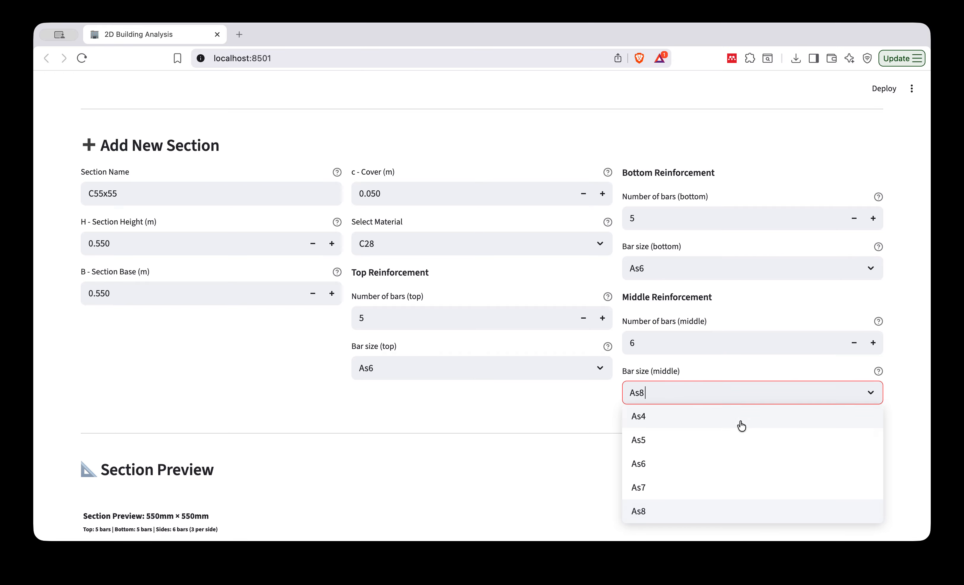
pyautogui.click(712, 463)
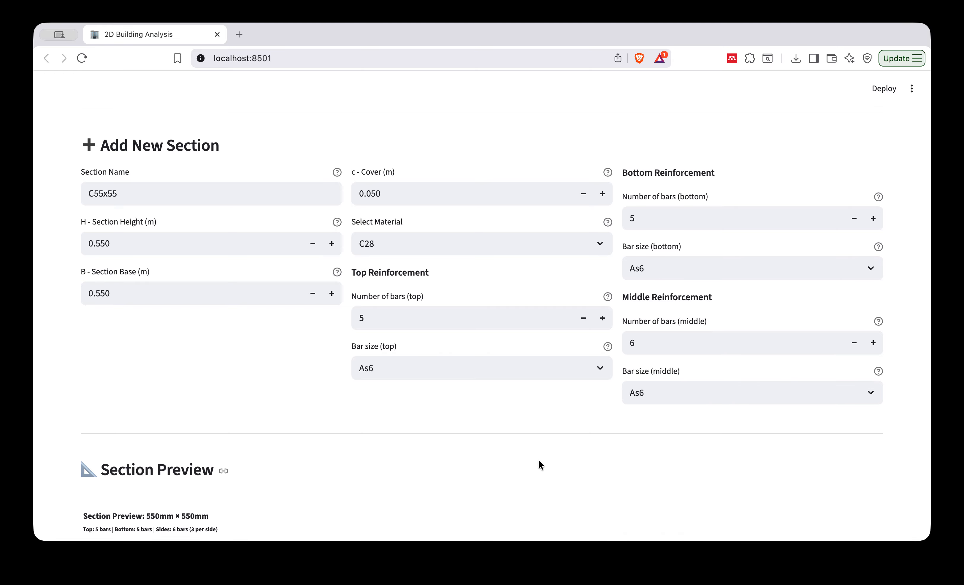
# Set the C55x55 section's reinforcement to 8 middle bars, 6 bottom bars and 6 top bars.
pyautogui.click(873, 343)
pyautogui.click(873, 343)
pyautogui.click(872, 343)
pyautogui.click(873, 343)
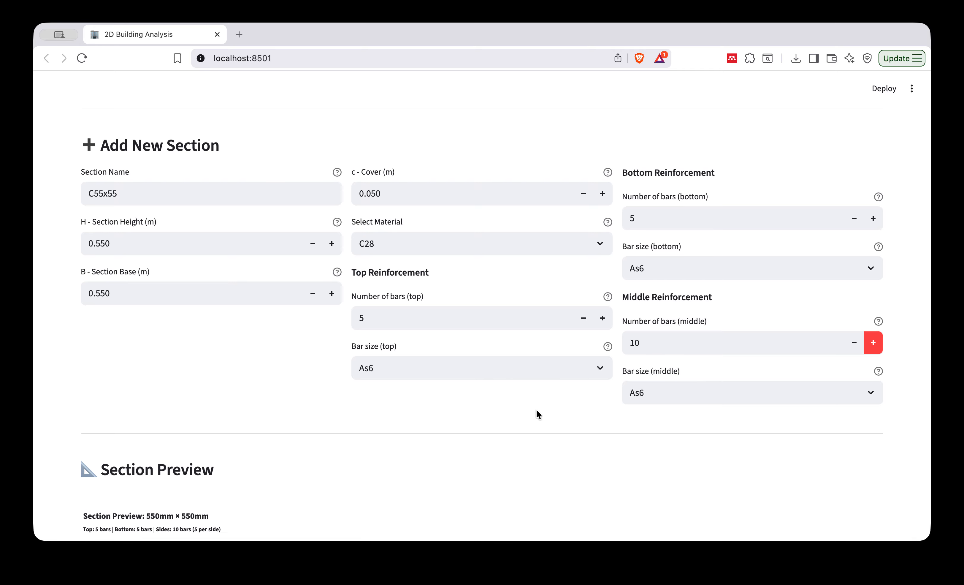
pyautogui.scroll(-5, 536, 408)
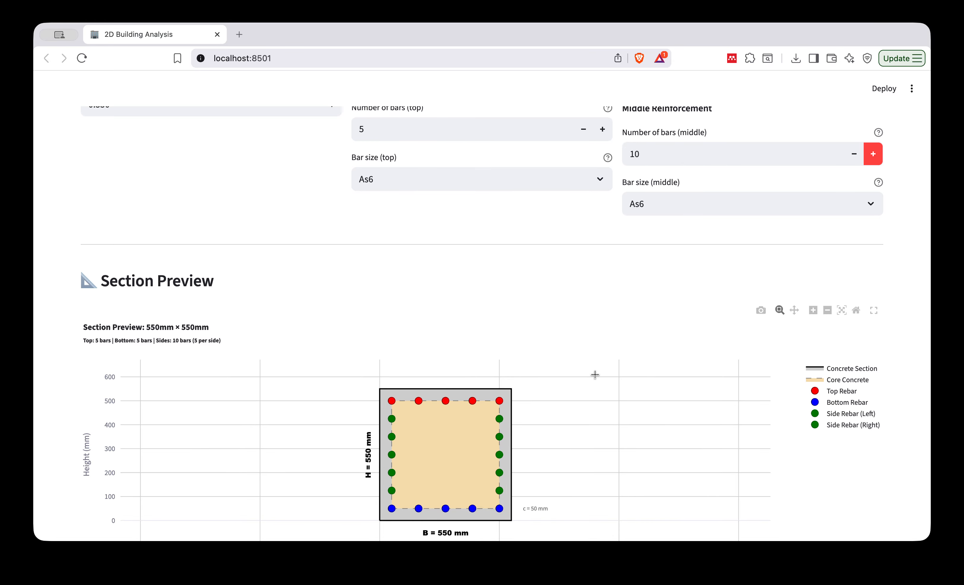
pyautogui.scroll(1, 595, 374)
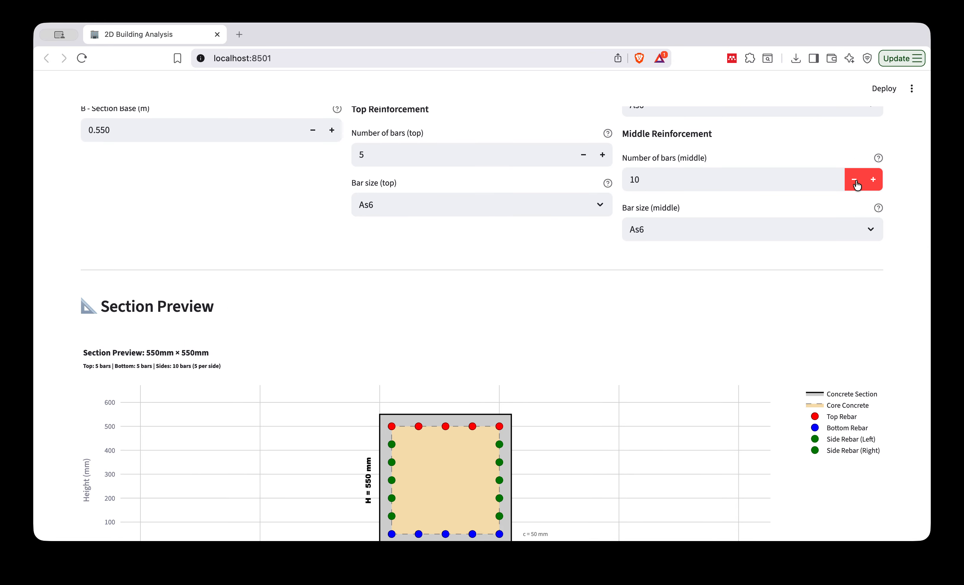
pyautogui.click(855, 180)
pyautogui.click(855, 180)
pyautogui.scroll(4, 775, 299)
pyautogui.click(874, 158)
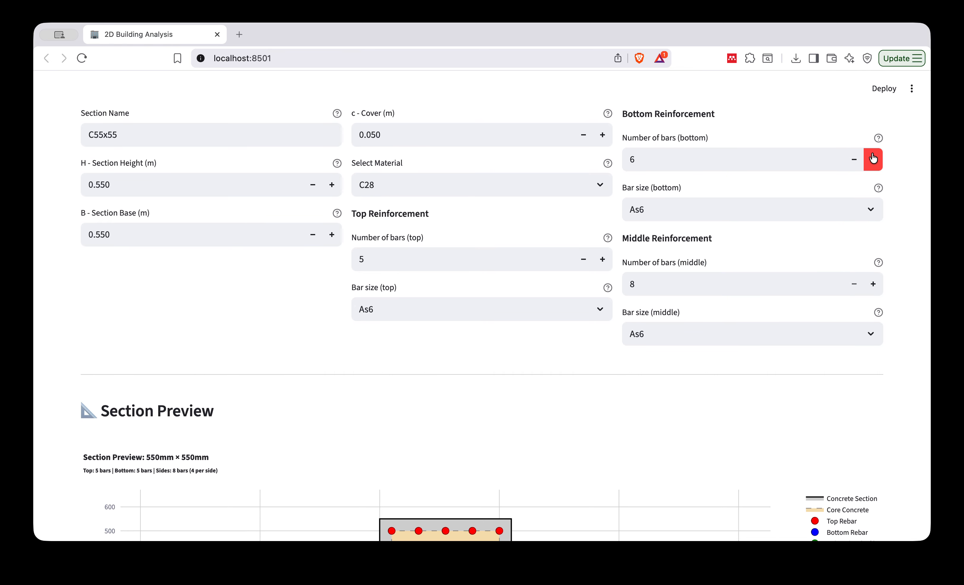
pyautogui.click(603, 258)
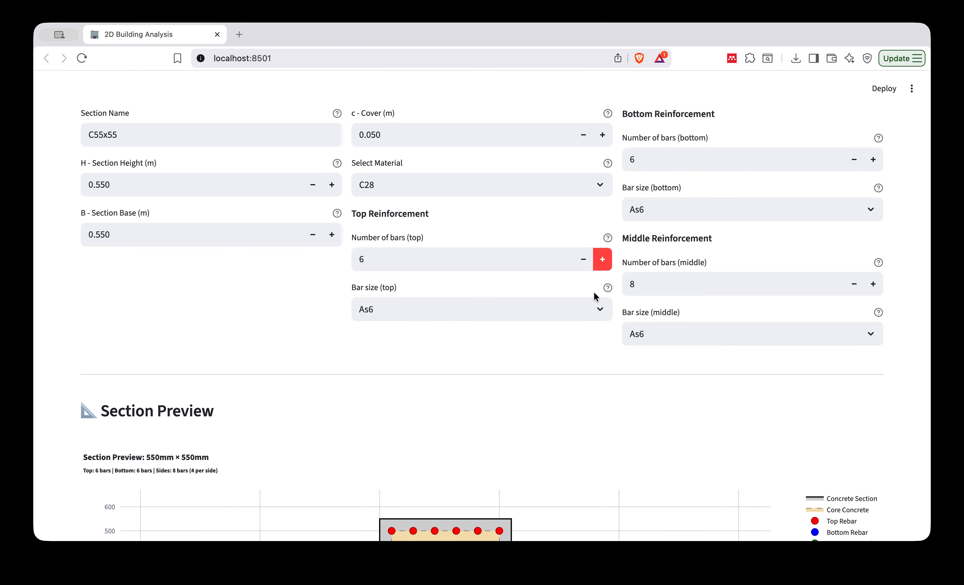
# Check the C55x55 section preview and add the section to the defined sections.
pyautogui.scroll(-5, 570, 383)
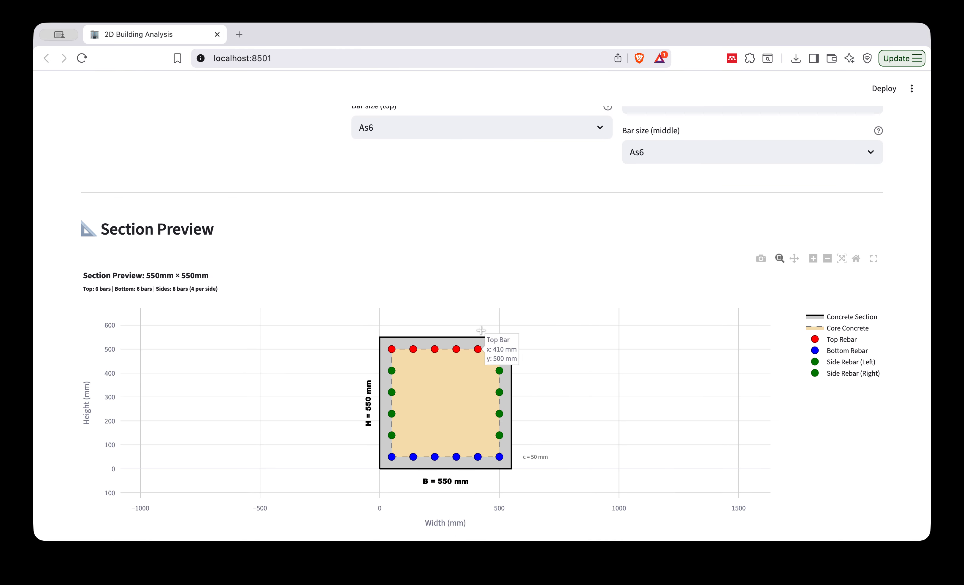
pyautogui.scroll(-6, 408, 311)
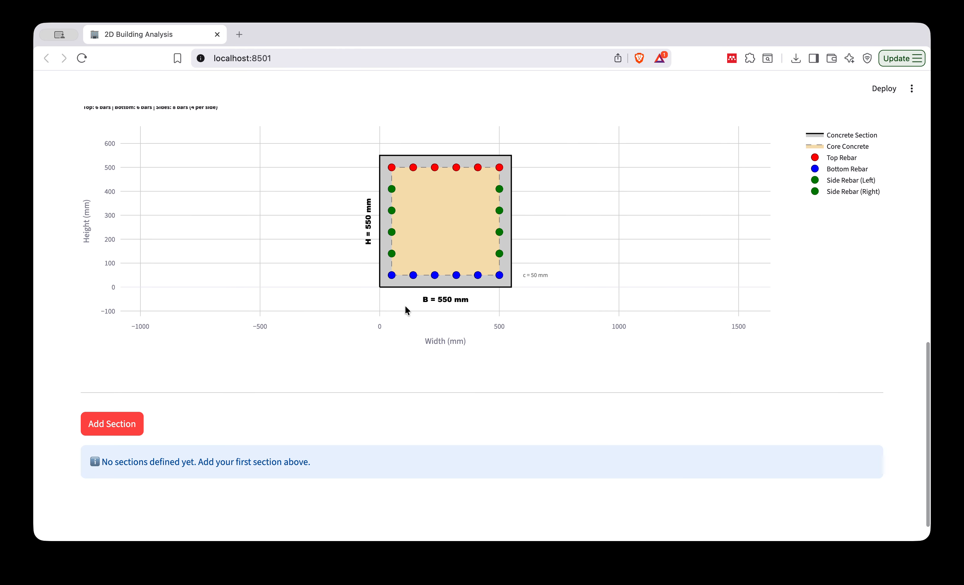
pyautogui.click(116, 396)
pyautogui.scroll(-4, 338, 379)
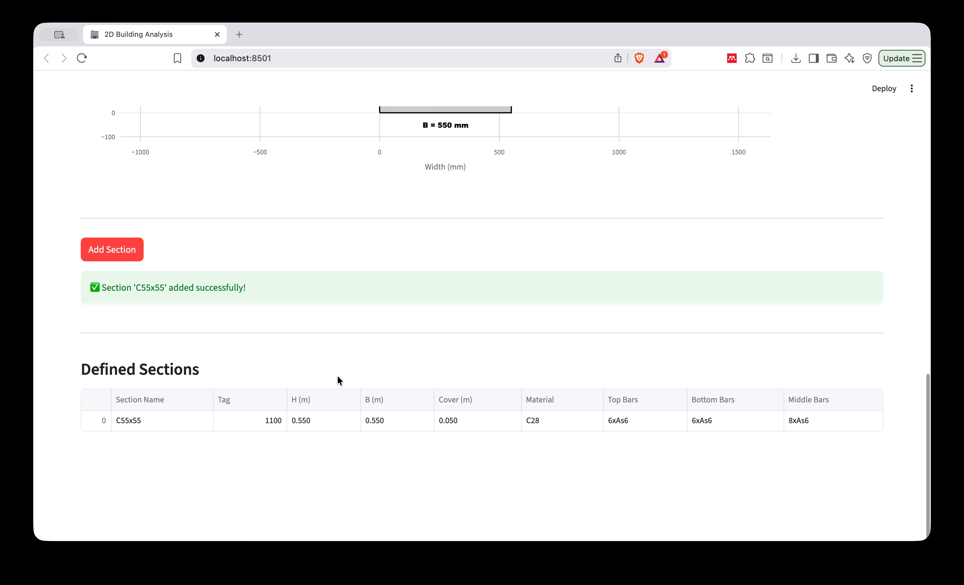
# Name the next section B35x50 and set its height to 0.500 m and its base to 0.350 m.
pyautogui.scroll(20, 336, 374)
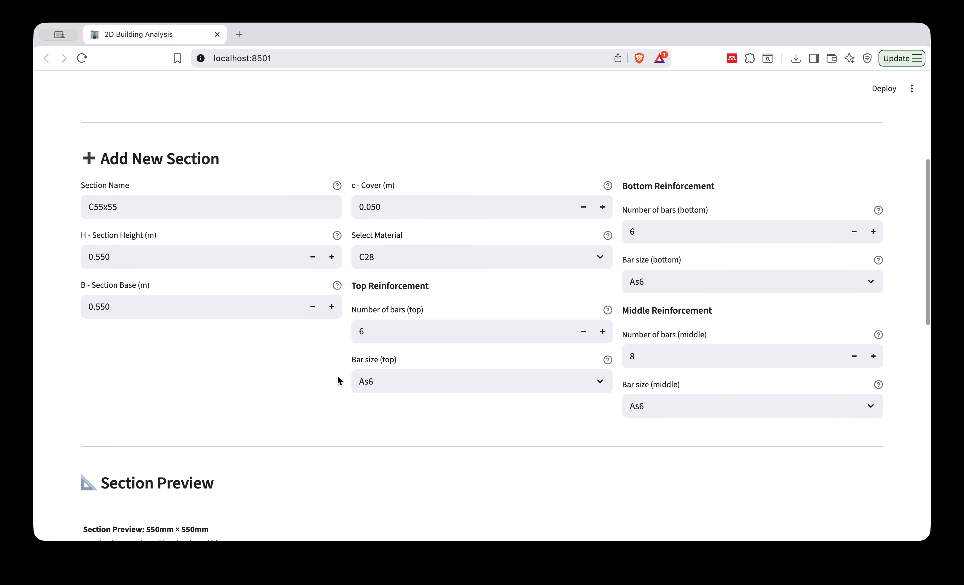
pyautogui.click(117, 252)
pyautogui.moveTo(117, 252); pyautogui.dragTo(59, 256)
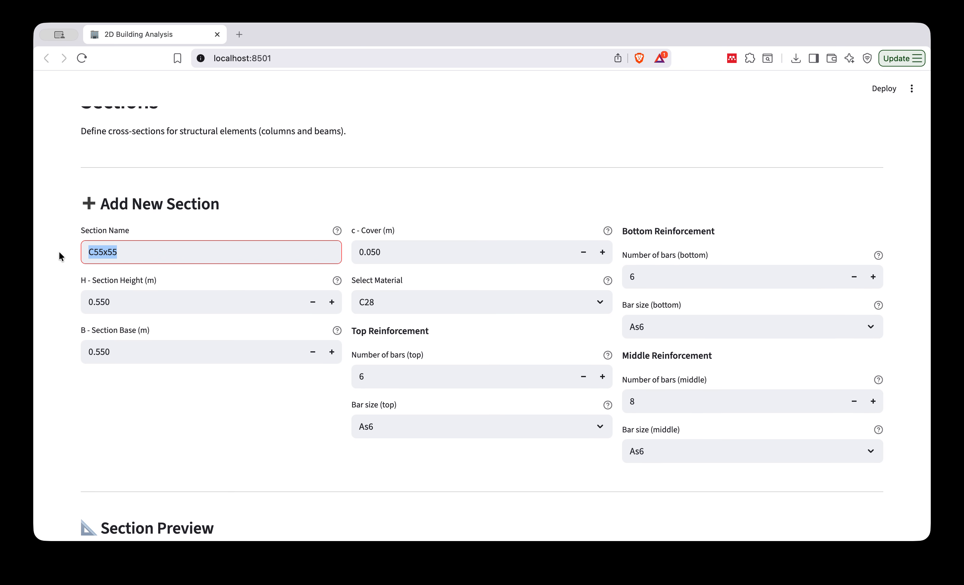
pyautogui.write('B')
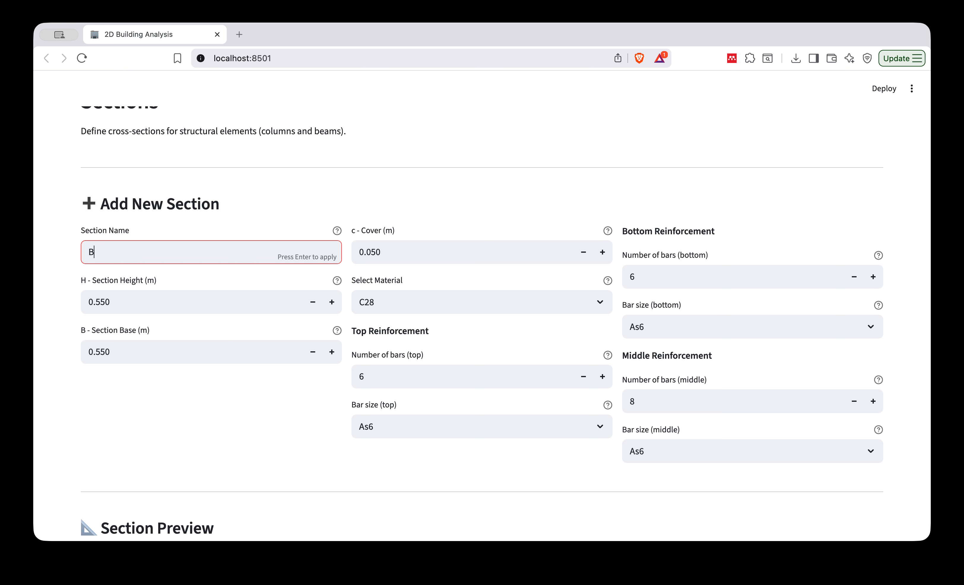
pyautogui.write('35x50')
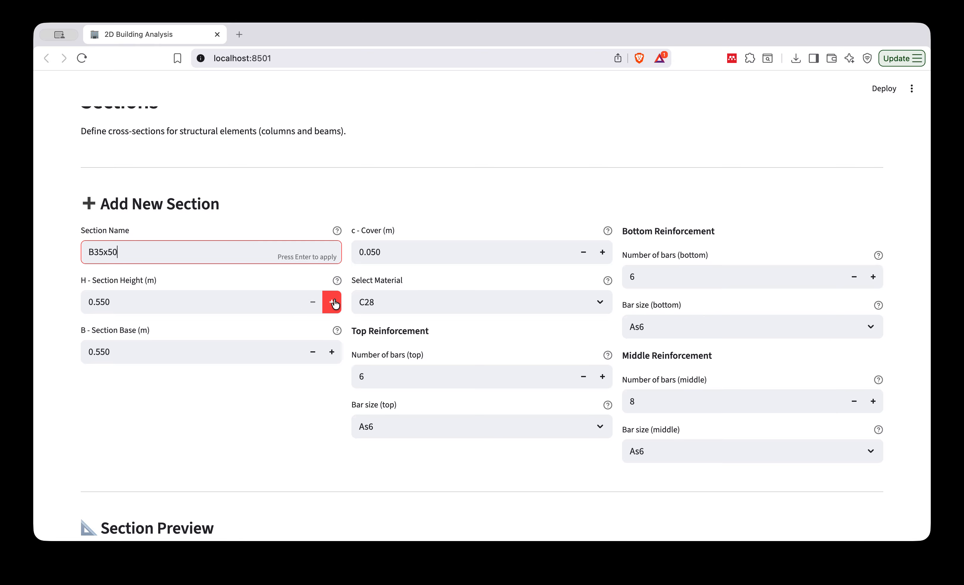
pyautogui.click(313, 302)
pyautogui.click(318, 353)
pyautogui.click(317, 352)
pyautogui.click(317, 353)
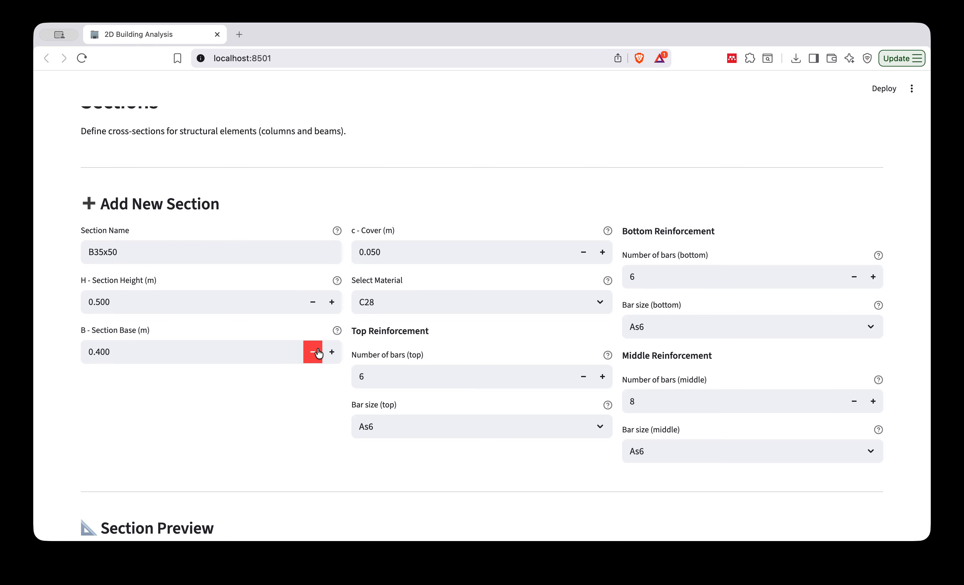
pyautogui.click(317, 353)
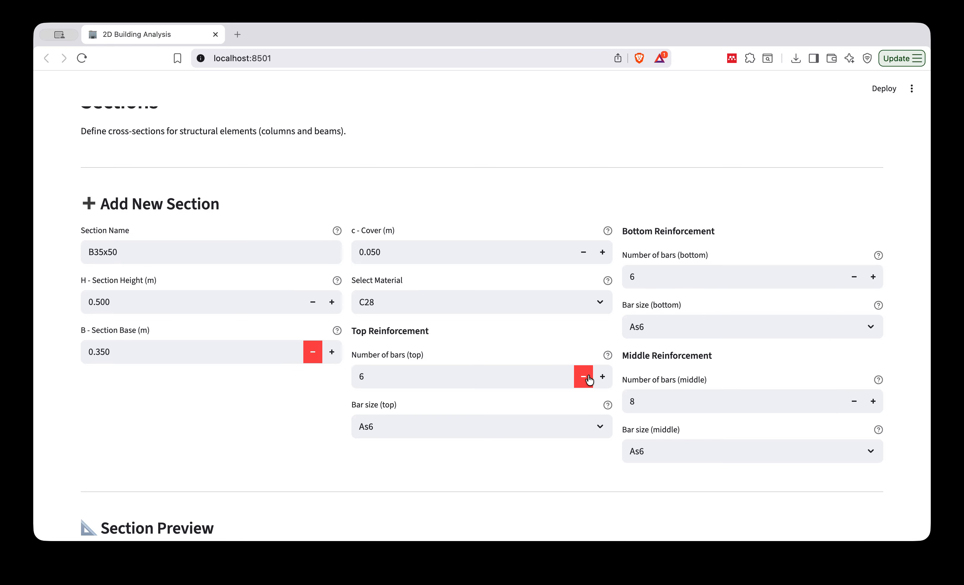
# Set the B35x50 section's reinforcement to 0 middle bars, 5 bottom bars and 5 top bars.
pyautogui.click(853, 406)
pyautogui.click(853, 406)
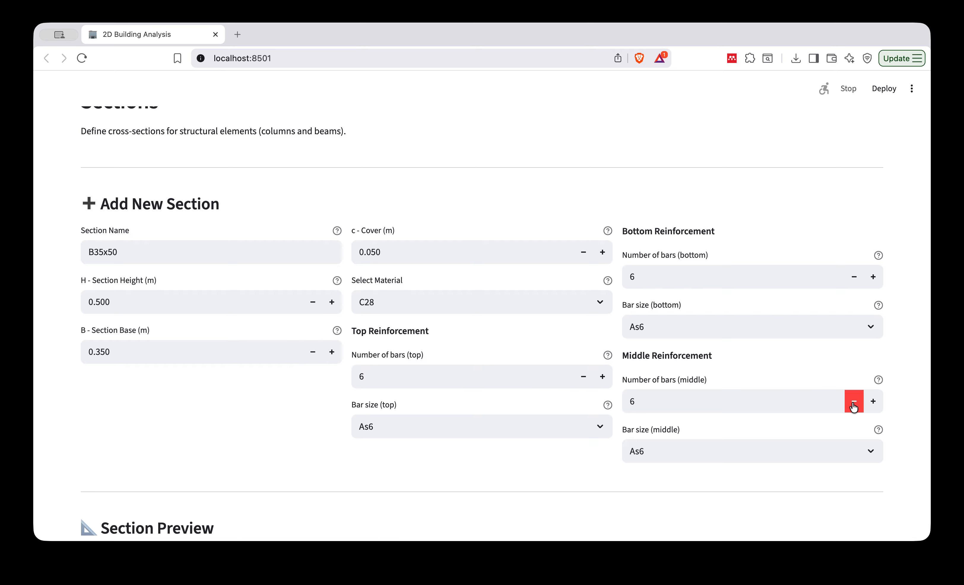
pyautogui.click(853, 406)
pyautogui.click(853, 405)
pyautogui.scroll(-8, 552, 466)
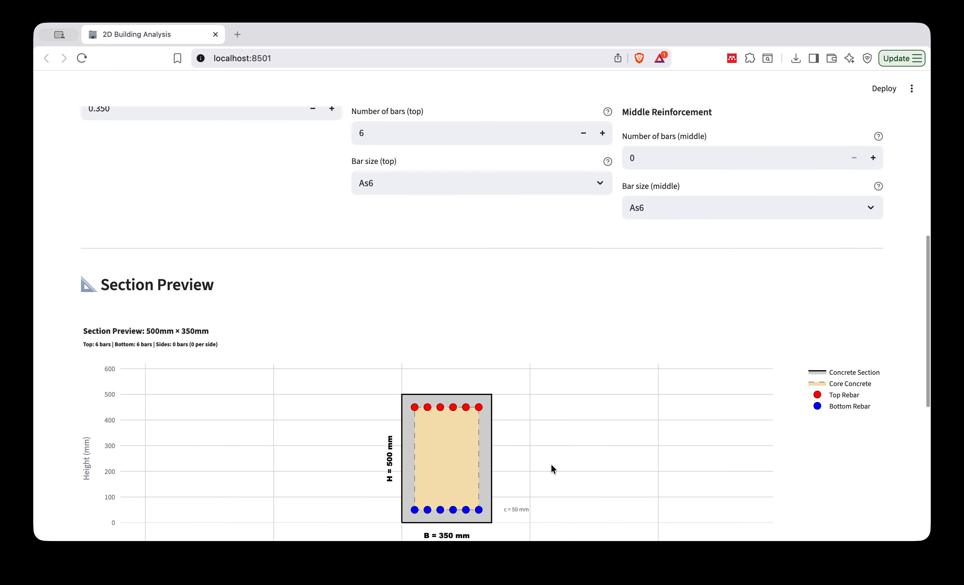
pyautogui.scroll(4, 552, 466)
pyautogui.scroll(3, 551, 466)
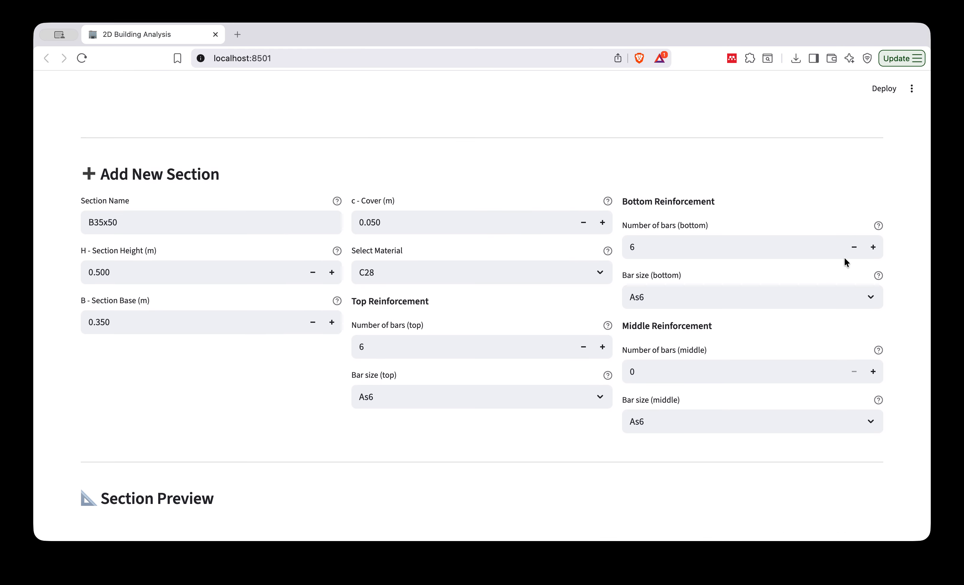
pyautogui.click(853, 247)
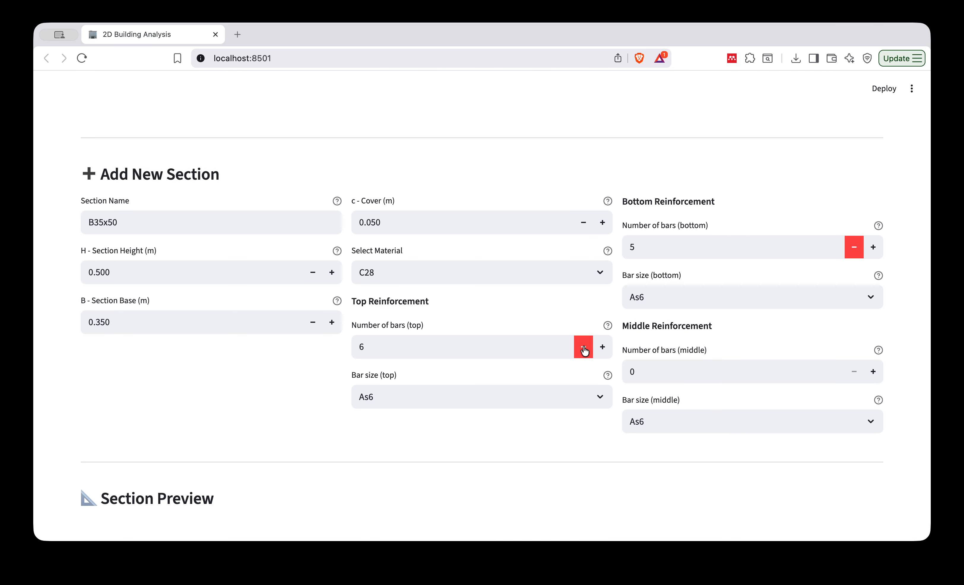
pyautogui.click(583, 346)
# Review the B35x50 section preview and add this beam section to the model.
pyautogui.scroll(-7, 540, 410)
pyautogui.scroll(-3, 540, 426)
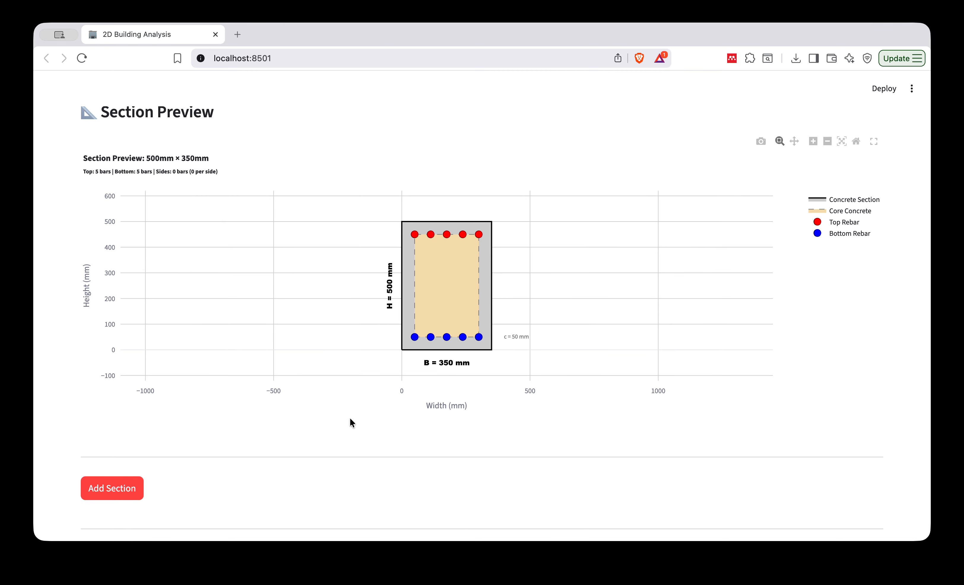
pyautogui.click(100, 492)
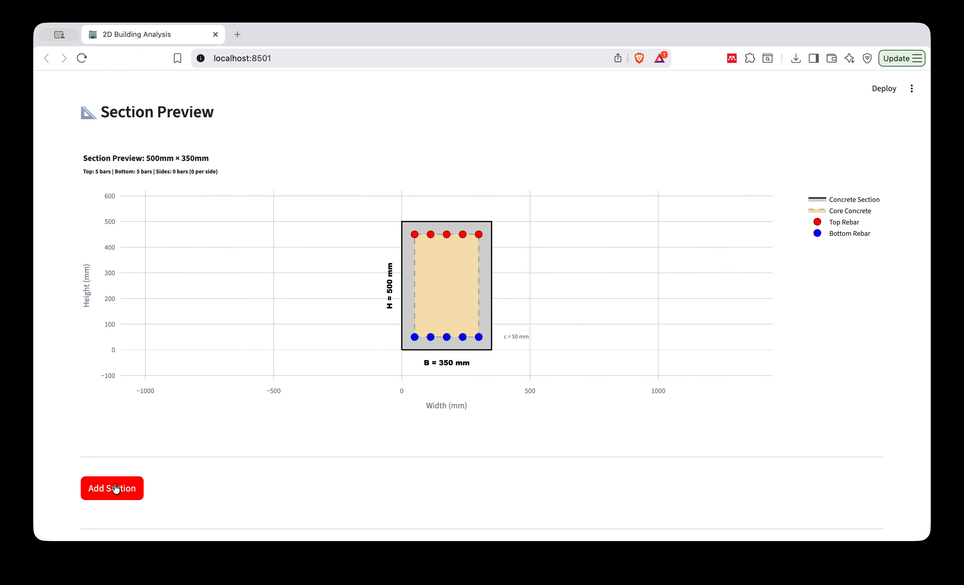
pyautogui.scroll(-3, 323, 448)
pyautogui.scroll(-3, 324, 448)
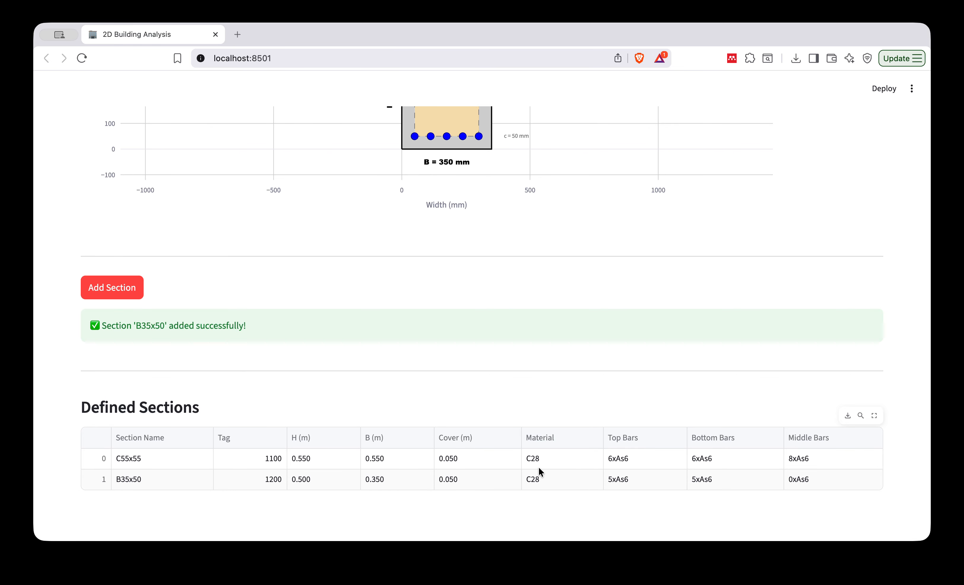
# Set up the element assignment for beams on Floor 1 through Floor 5.
pyautogui.scroll(15, 470, 355)
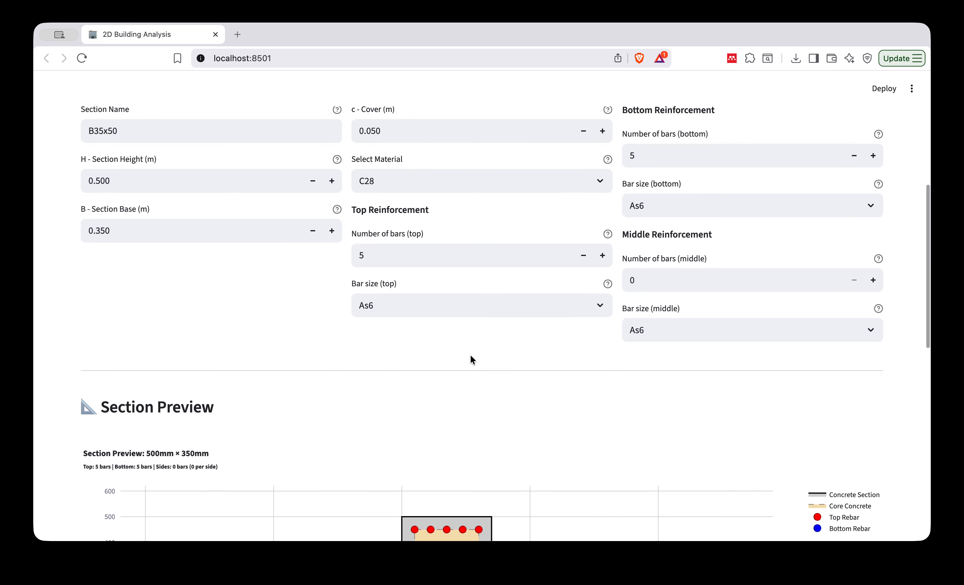
pyautogui.click(411, 257)
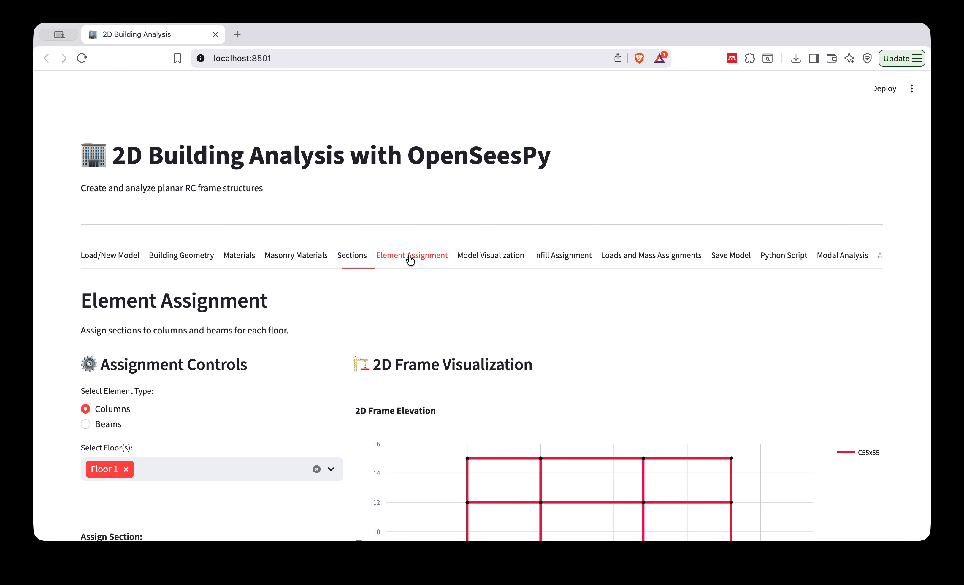
pyautogui.scroll(-6, 431, 342)
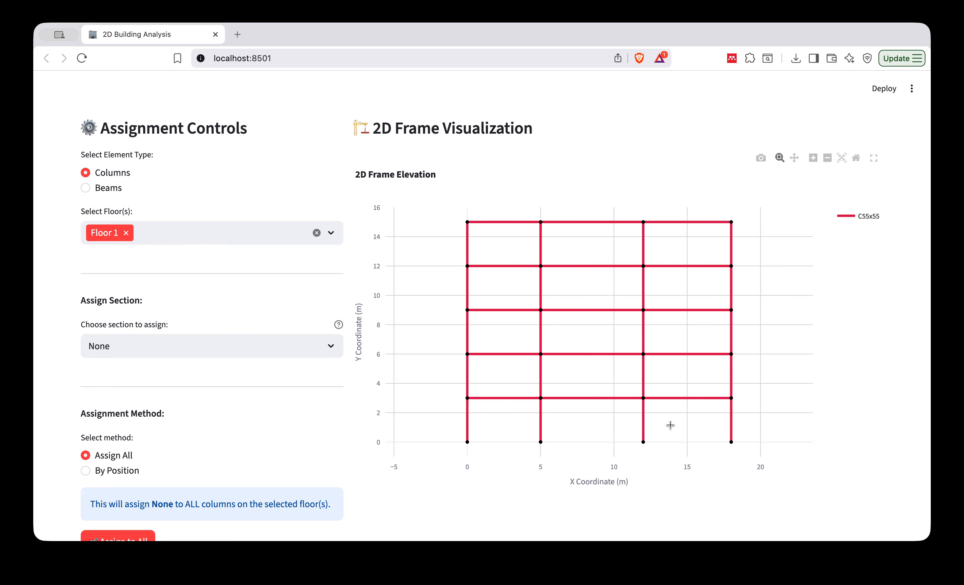
pyautogui.click(109, 188)
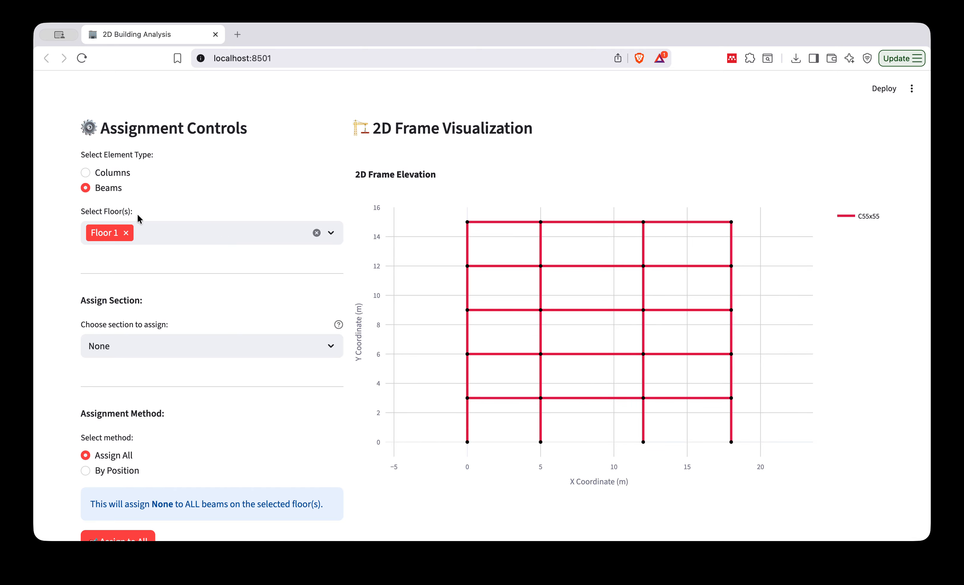
pyautogui.click(331, 232)
pyautogui.click(185, 260)
pyautogui.click(184, 260)
pyautogui.click(184, 260)
pyautogui.click(183, 258)
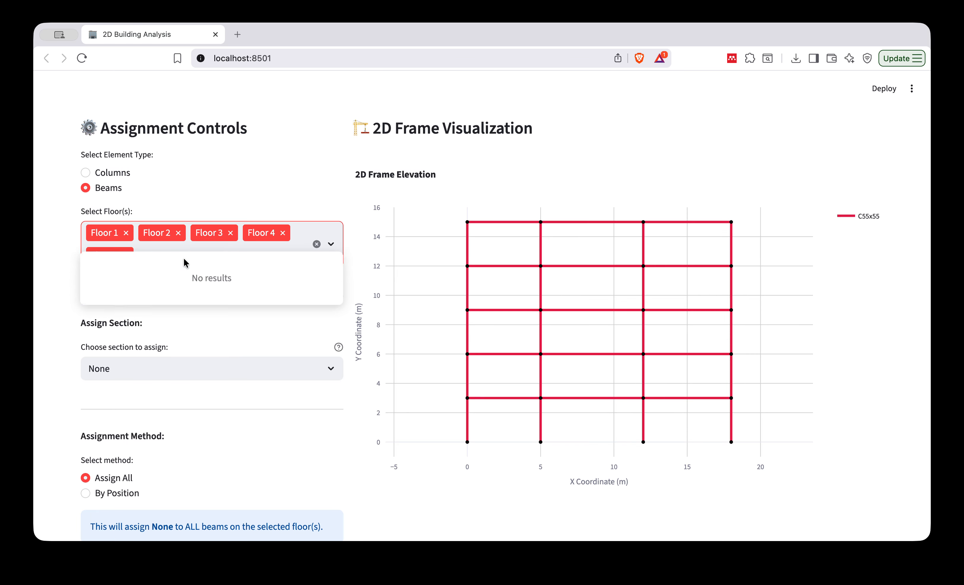
pyautogui.click(347, 421)
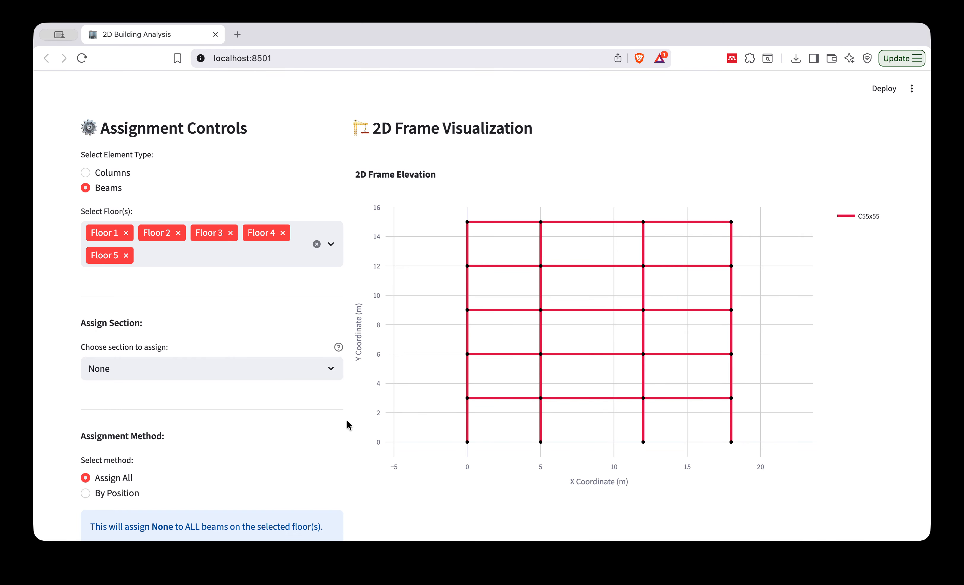
# Choose section B35x50 for the selected beams and check its section details.
pyautogui.click(230, 370)
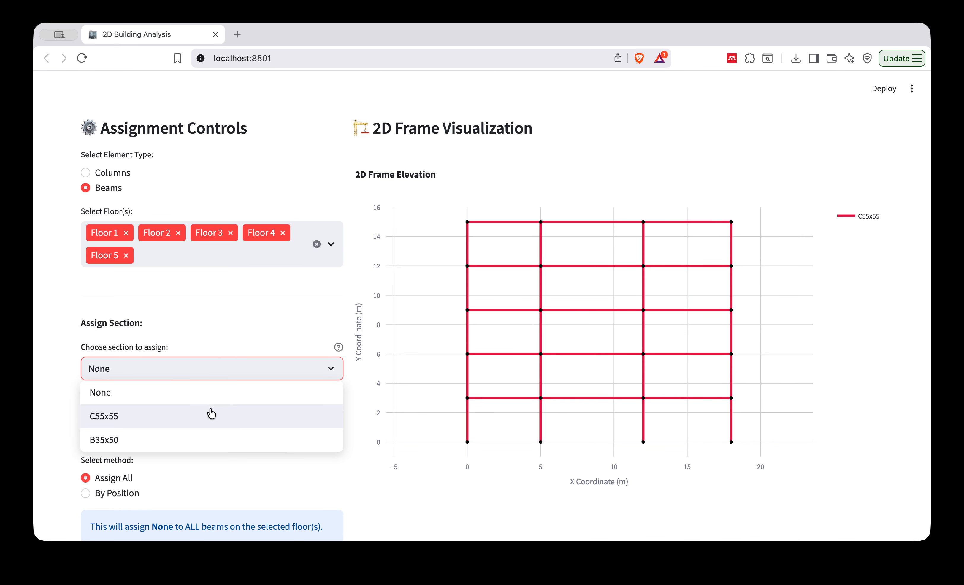
pyautogui.click(203, 441)
pyautogui.scroll(-3, 233, 448)
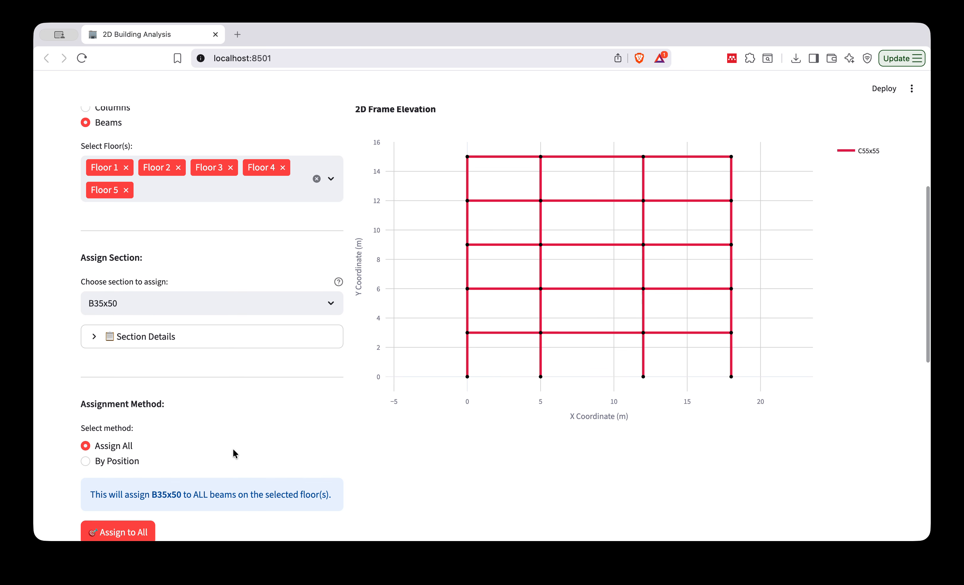
pyautogui.click(165, 307)
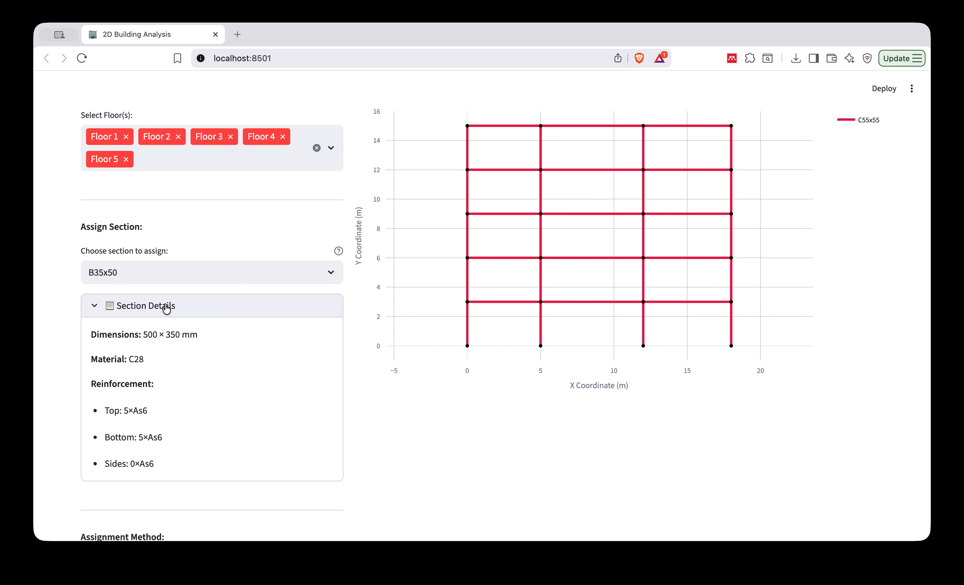
pyautogui.click(166, 307)
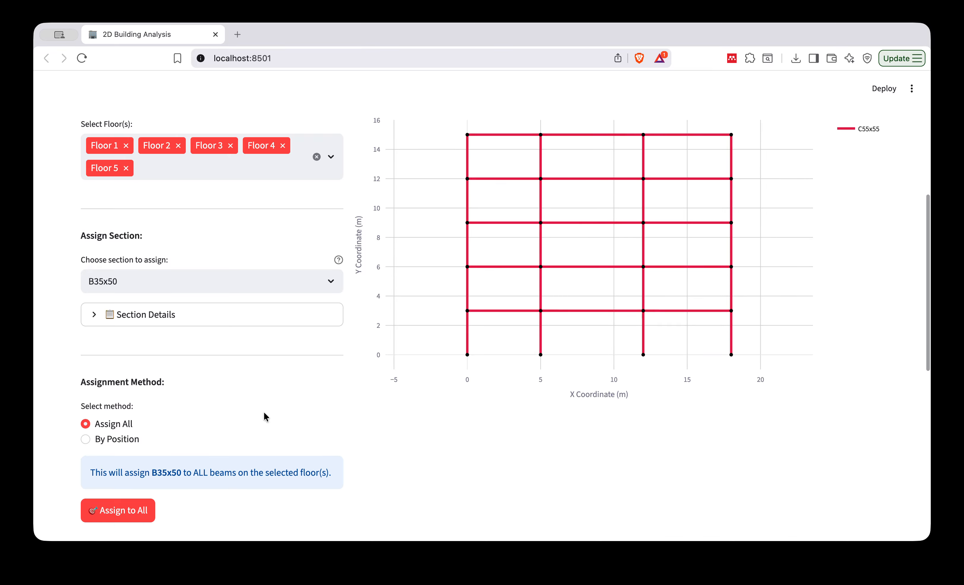
# Assign the chosen section to all beams on the selected floors and check the frame elevation.
pyautogui.scroll(1, 213, 419)
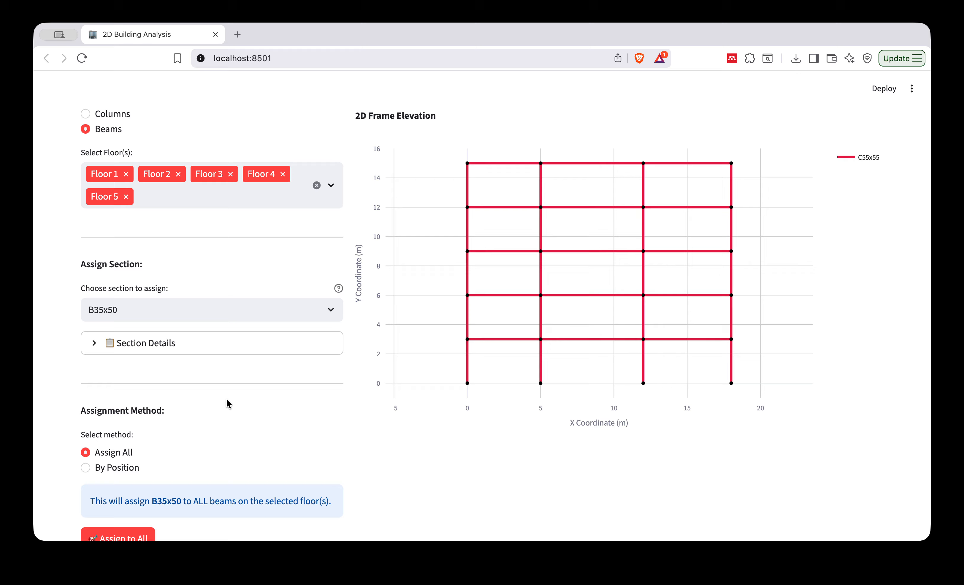
pyautogui.scroll(-1, 231, 411)
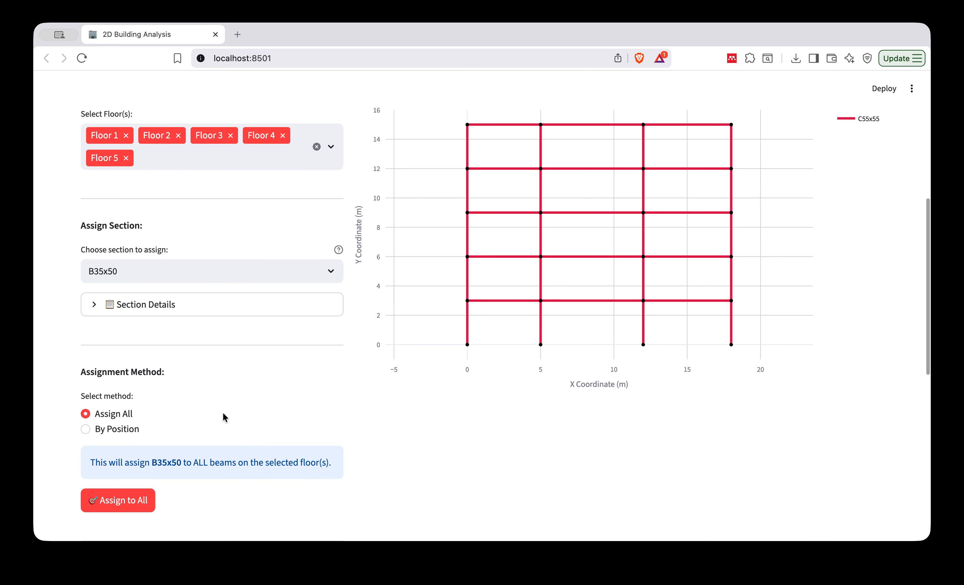
pyautogui.click(138, 500)
pyautogui.scroll(3, 350, 408)
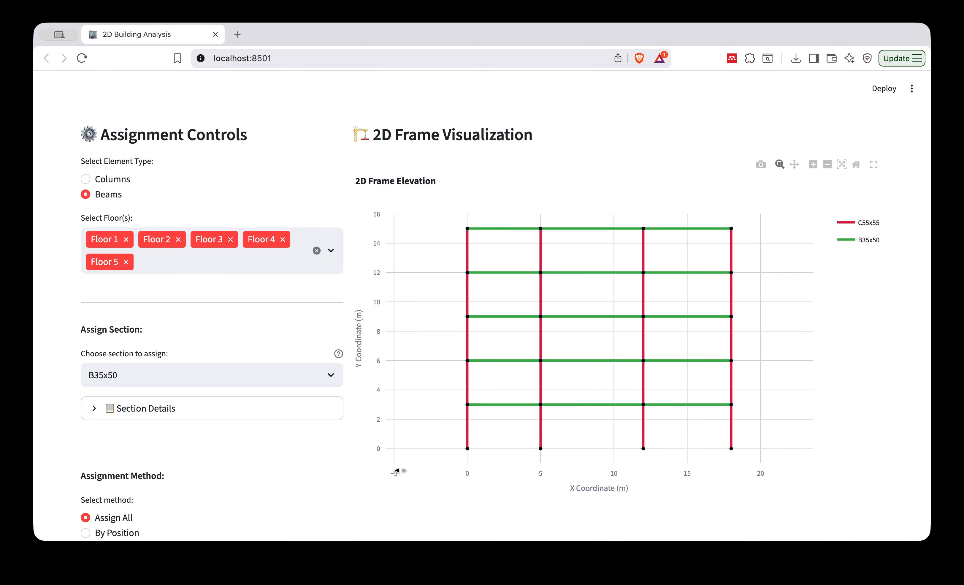
pyautogui.scroll(-10, 395, 473)
# Examine the complete 2D frame model with its column and beam sections, and the available diaphragm configurations.
pyautogui.scroll(15, 395, 473)
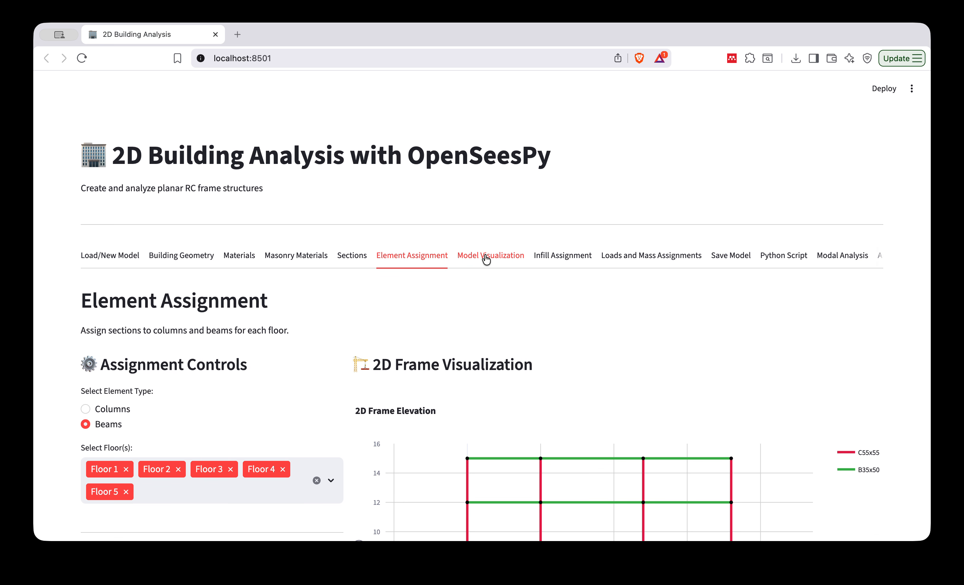
pyautogui.click(487, 258)
pyautogui.scroll(-5, 289, 390)
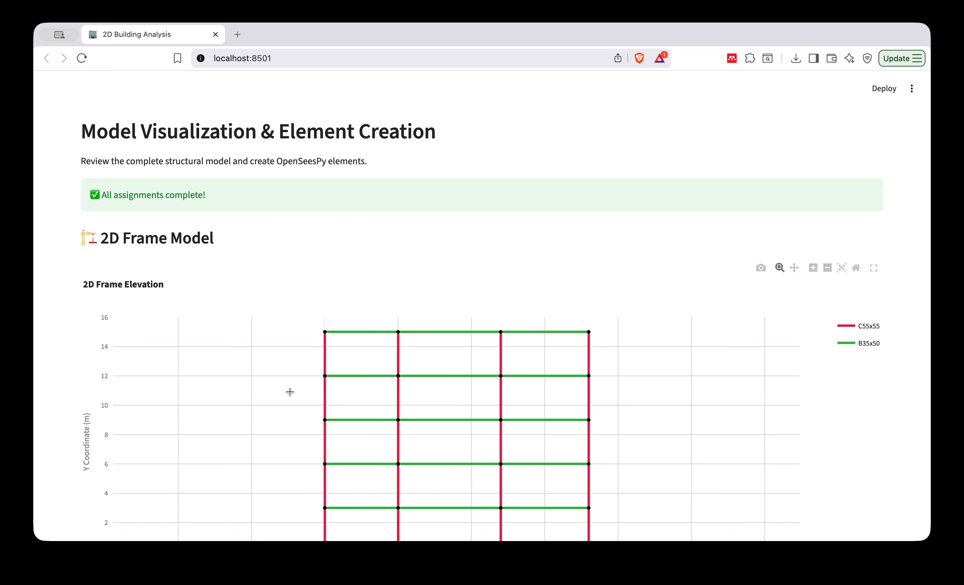
pyautogui.scroll(3, 366, 363)
pyautogui.scroll(-2, 365, 361)
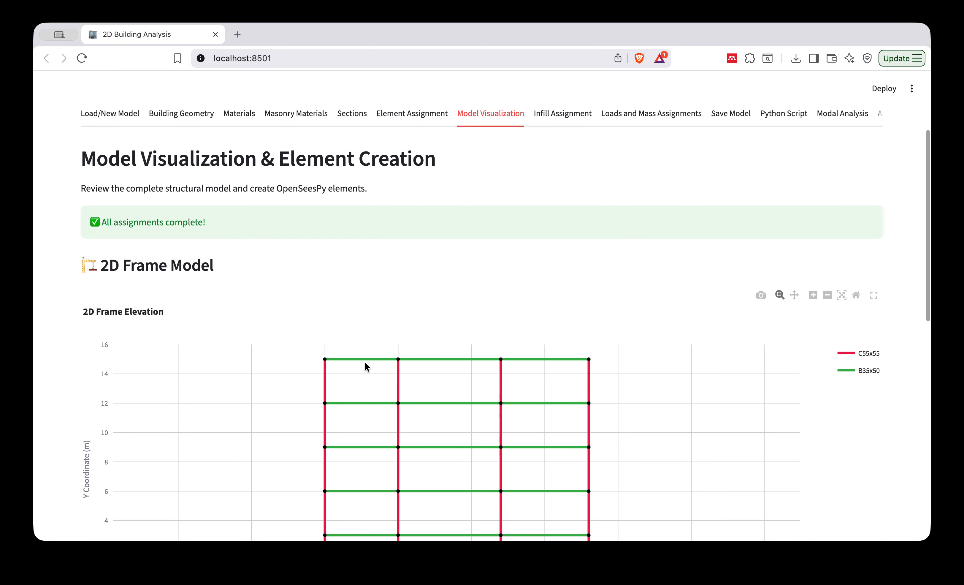
pyautogui.scroll(-3, 364, 361)
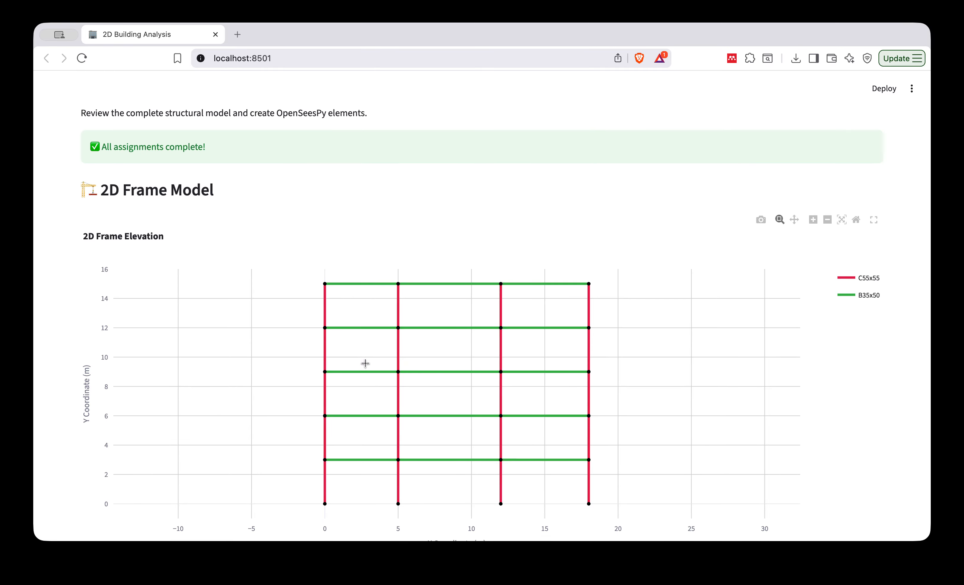
pyautogui.scroll(-2, 365, 363)
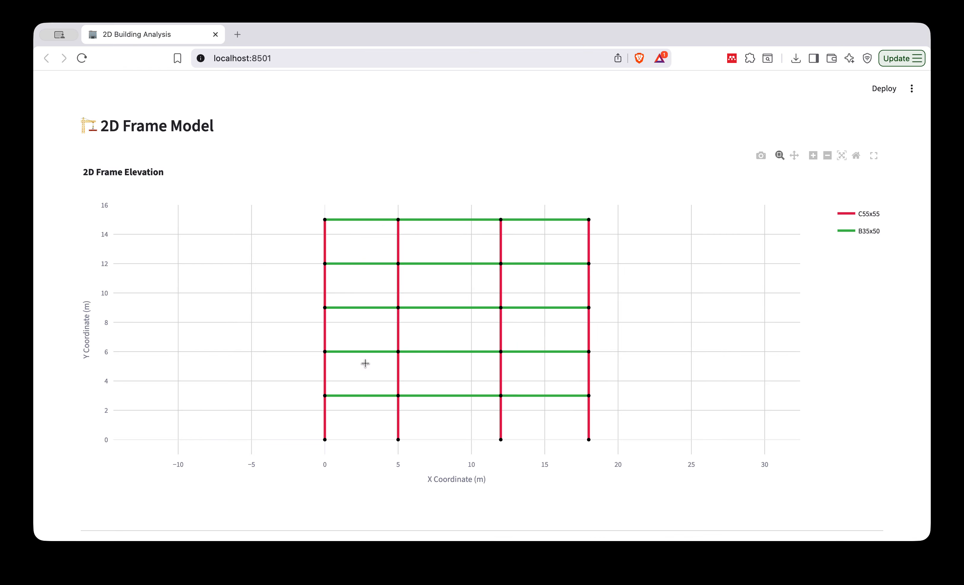
pyautogui.scroll(-10, 235, 449)
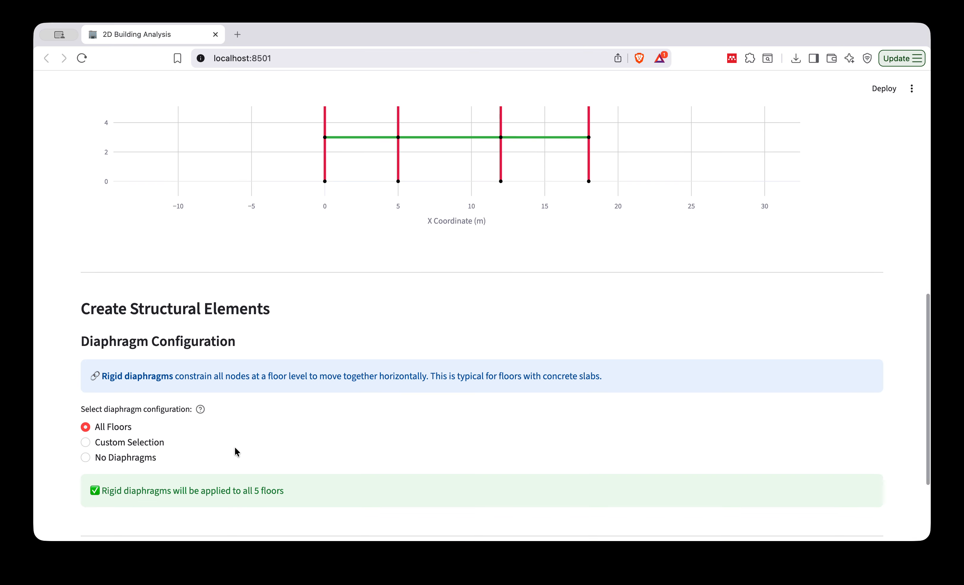
pyautogui.scroll(-2, 236, 449)
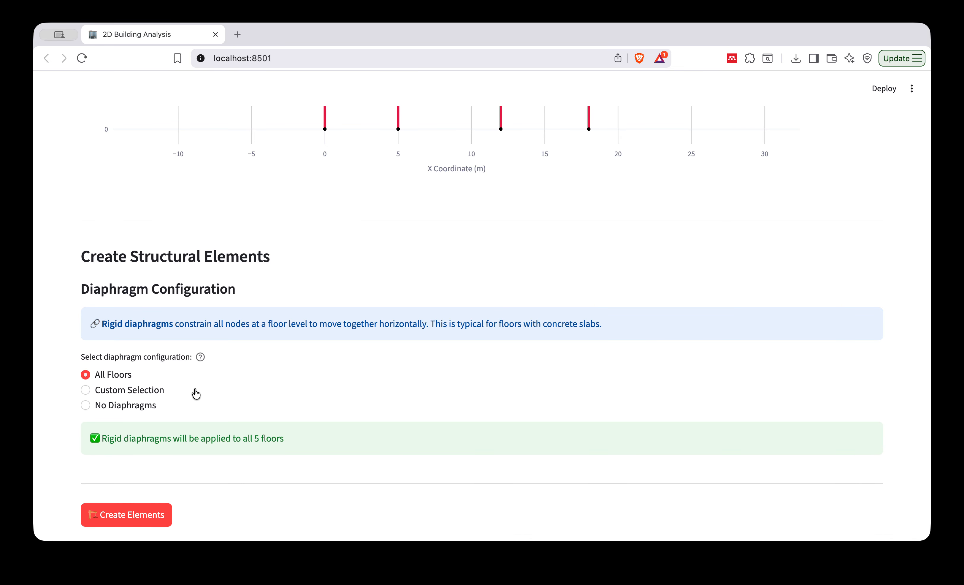
# Set the diaphragm configuration to No Diaphragms and create the structural elements.
pyautogui.click(120, 390)
pyautogui.scroll(-5, 271, 437)
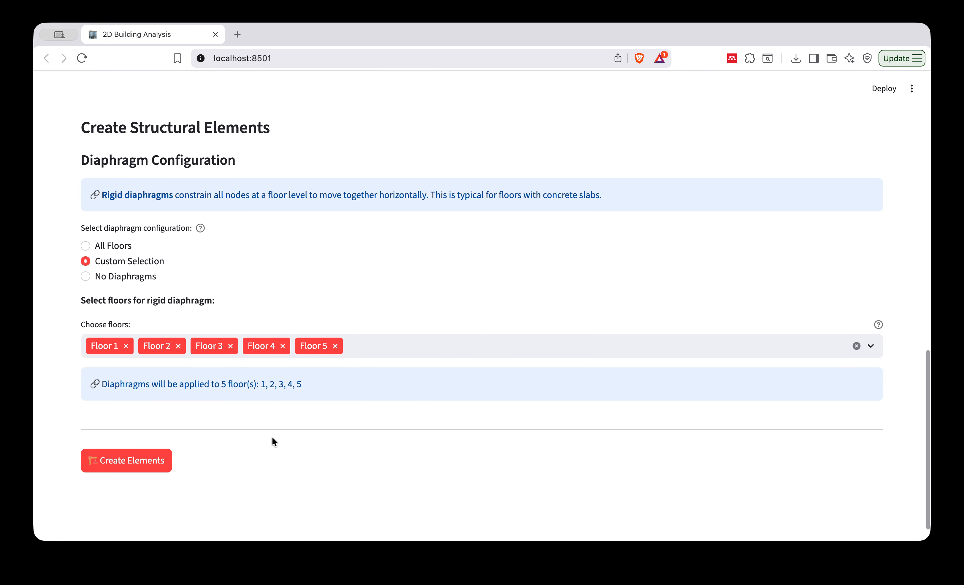
pyautogui.scroll(-1, 272, 436)
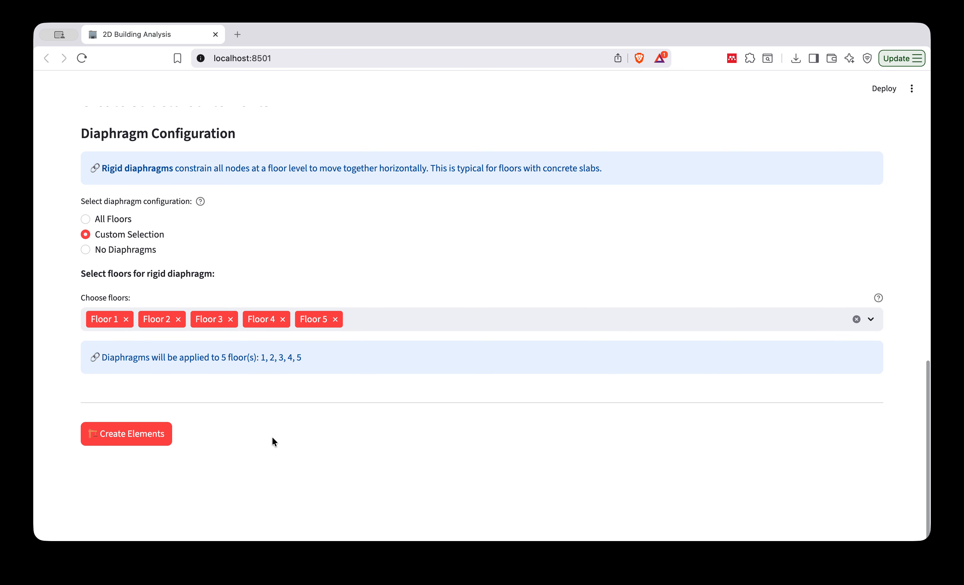
pyautogui.click(110, 250)
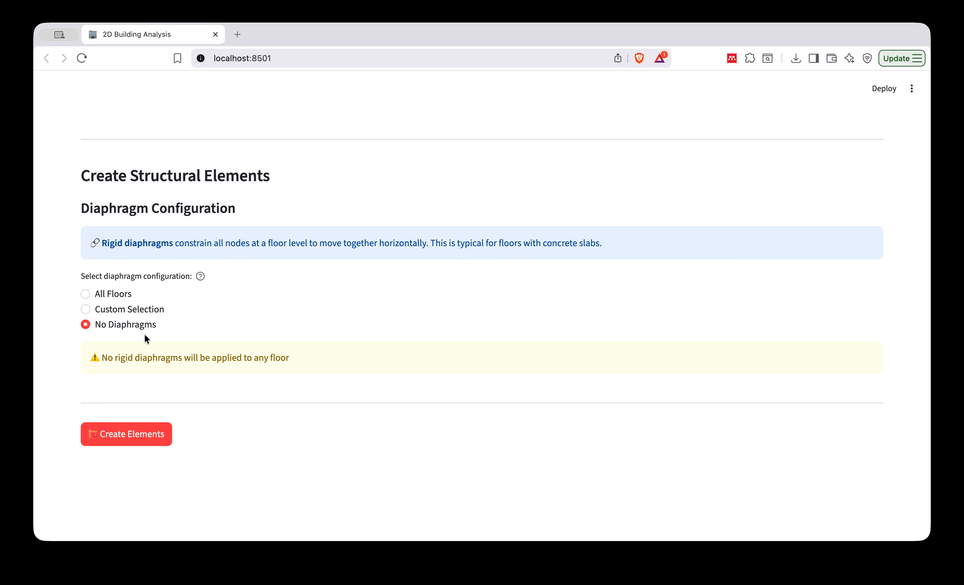
pyautogui.click(144, 436)
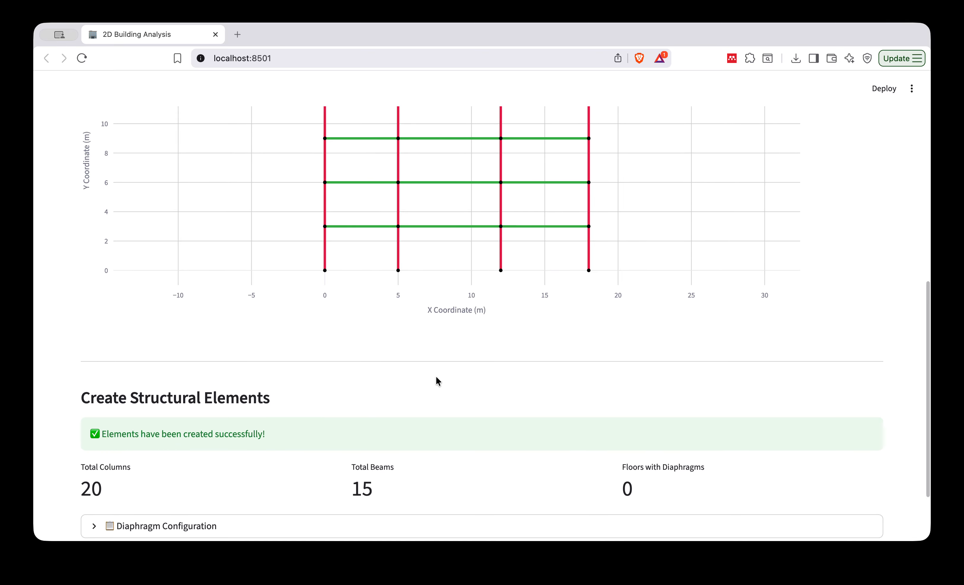
# In the infill wall assignment, review the width percentage help and choose fm4 as the masonry material.
pyautogui.scroll(3, 537, 269)
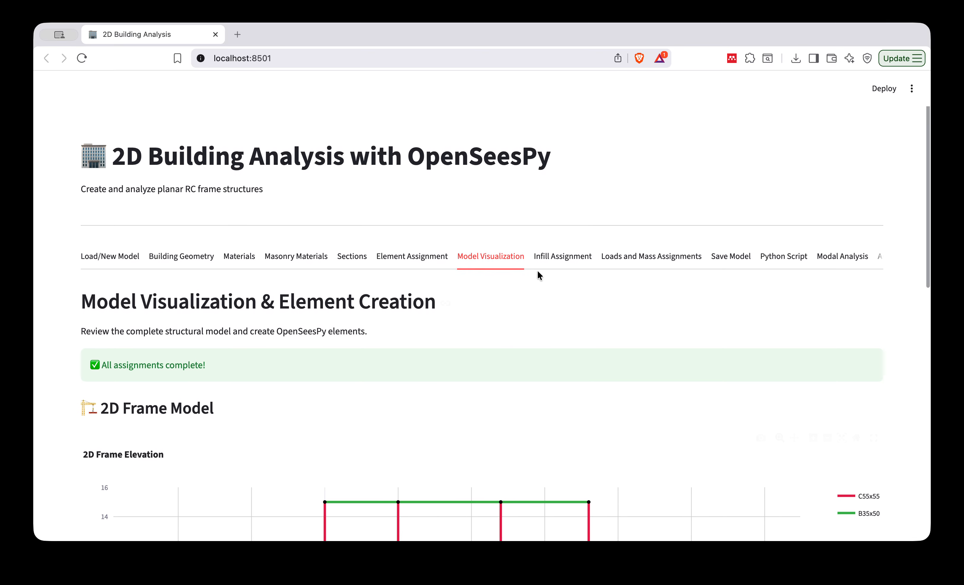
pyautogui.click(553, 255)
pyautogui.scroll(-4, 382, 403)
pyautogui.scroll(-3, 382, 403)
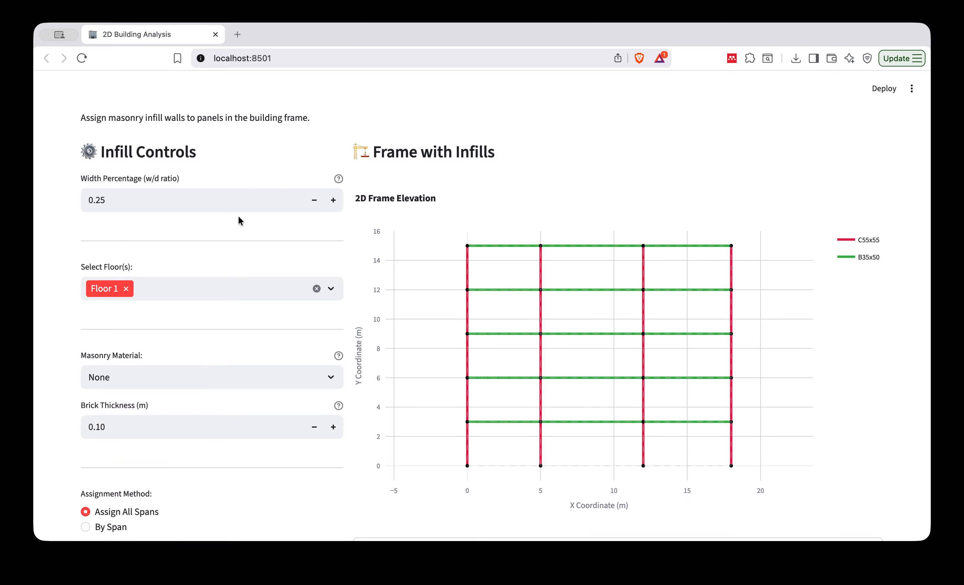
pyautogui.moveTo(337, 180)
pyautogui.moveTo(339, 182)
pyautogui.scroll(-5, 284, 260)
pyautogui.scroll(3, 338, 303)
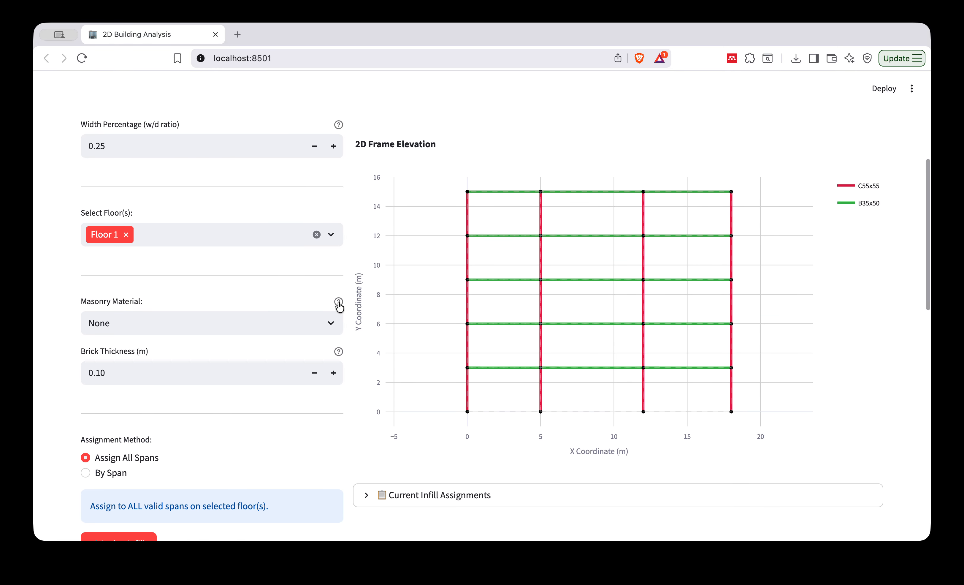
pyautogui.click(331, 322)
pyautogui.click(179, 380)
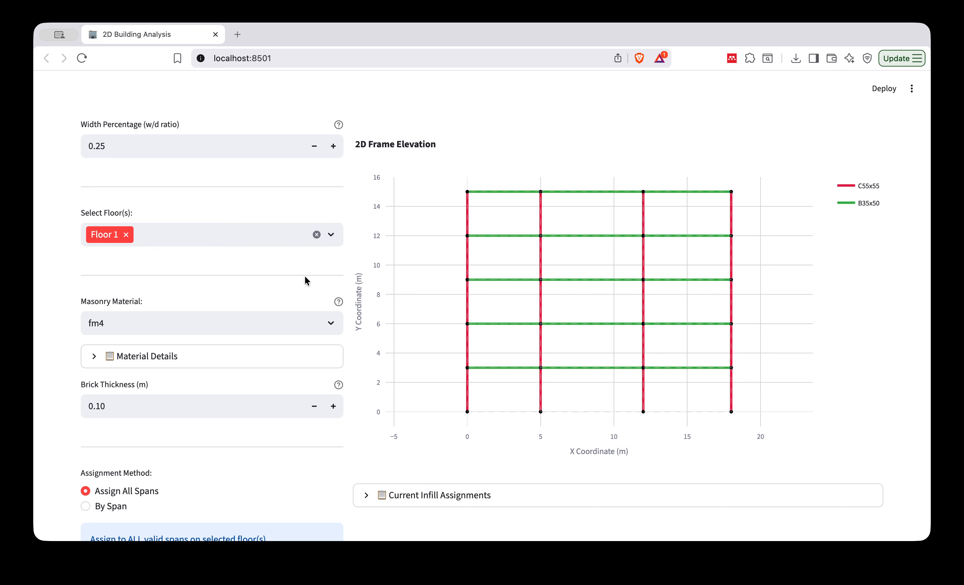
# Add Floors 2, 3, 4 and 5 to the infill wall floor selection.
pyautogui.click(331, 236)
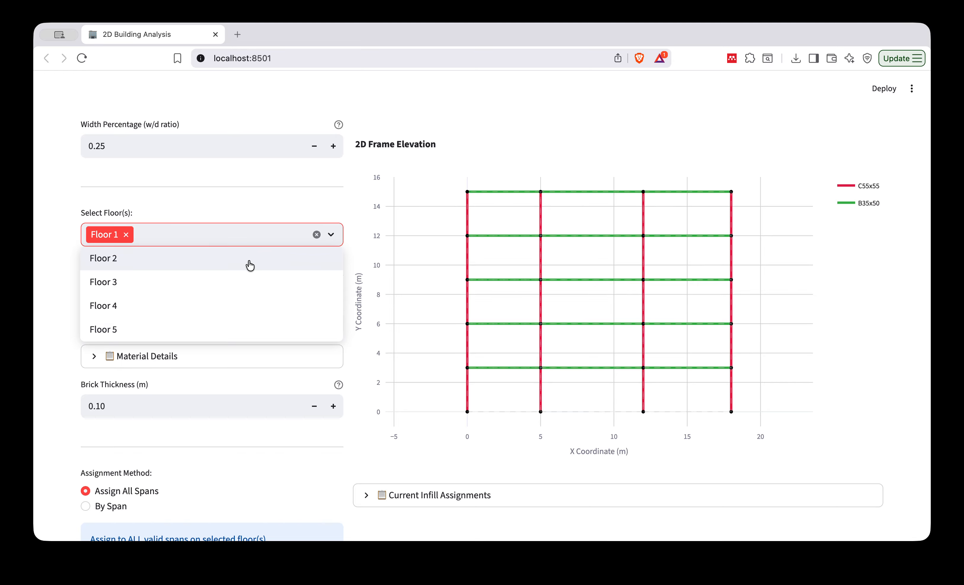
pyautogui.click(249, 261)
pyautogui.click(250, 262)
pyautogui.click(249, 262)
pyautogui.click(244, 261)
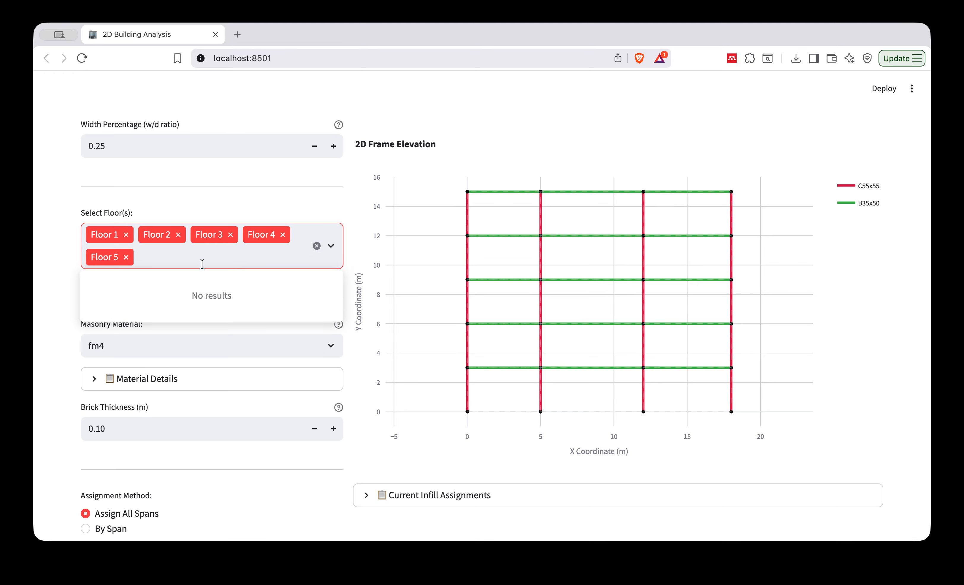
pyautogui.click(47, 304)
# Assign the fm4 infills to all spans on the selected floors and inspect the frame elevation.
pyautogui.scroll(-4, 56, 431)
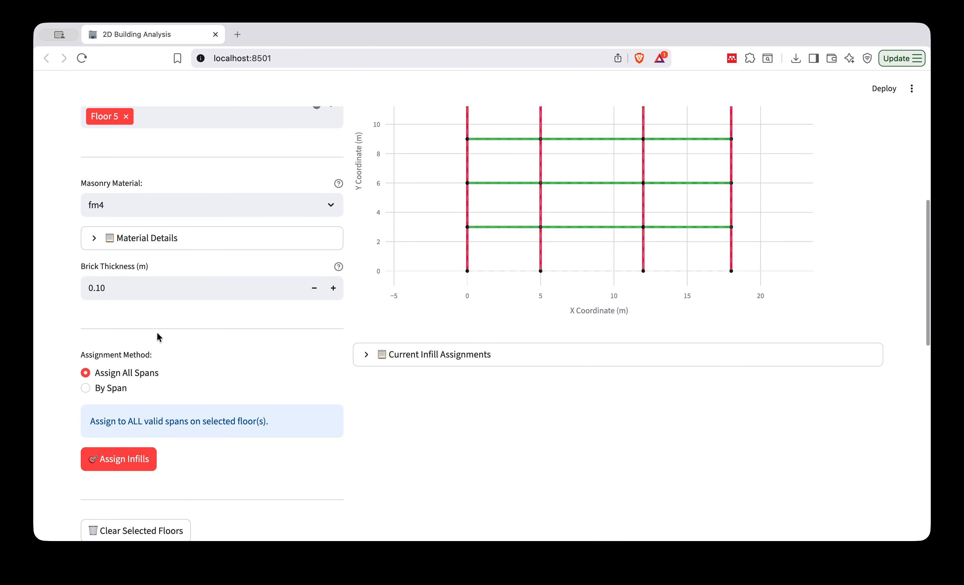
pyautogui.scroll(4, 271, 392)
pyautogui.scroll(2, 270, 391)
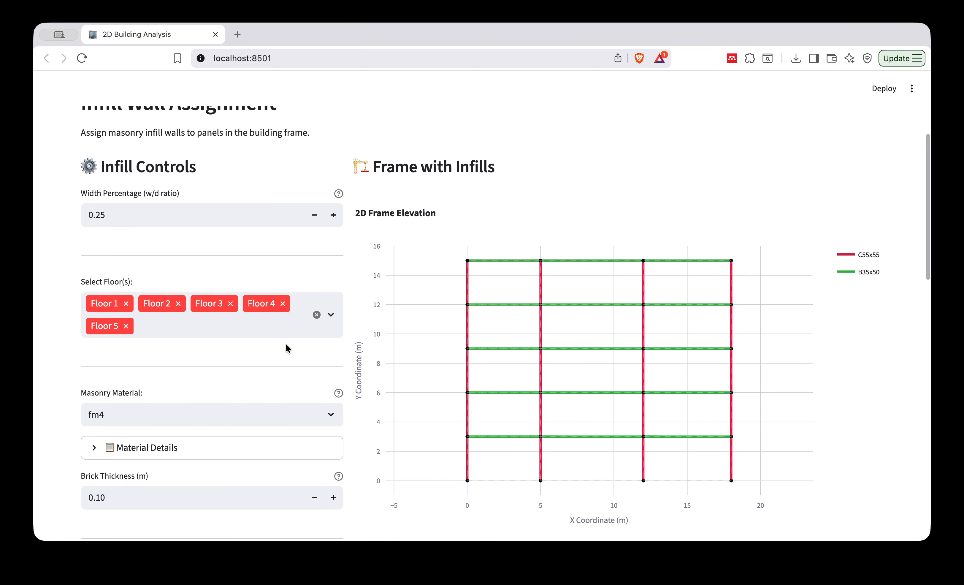
pyautogui.scroll(-5, 296, 401)
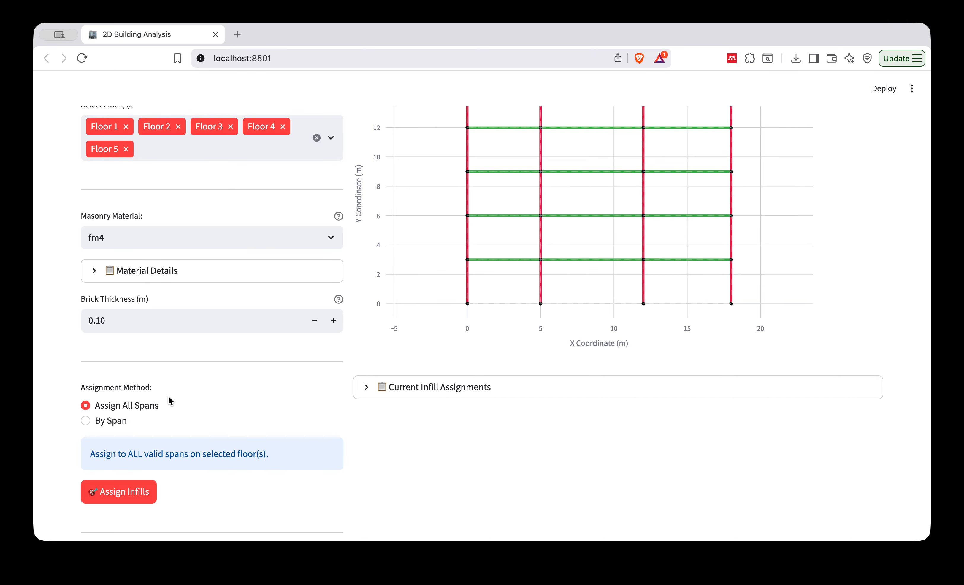
pyautogui.click(124, 496)
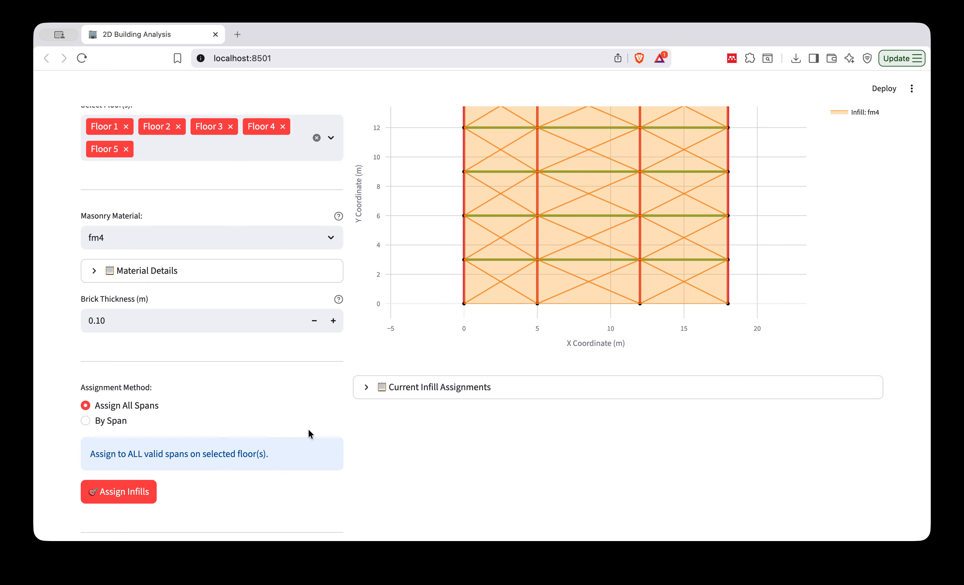
pyautogui.scroll(3, 311, 432)
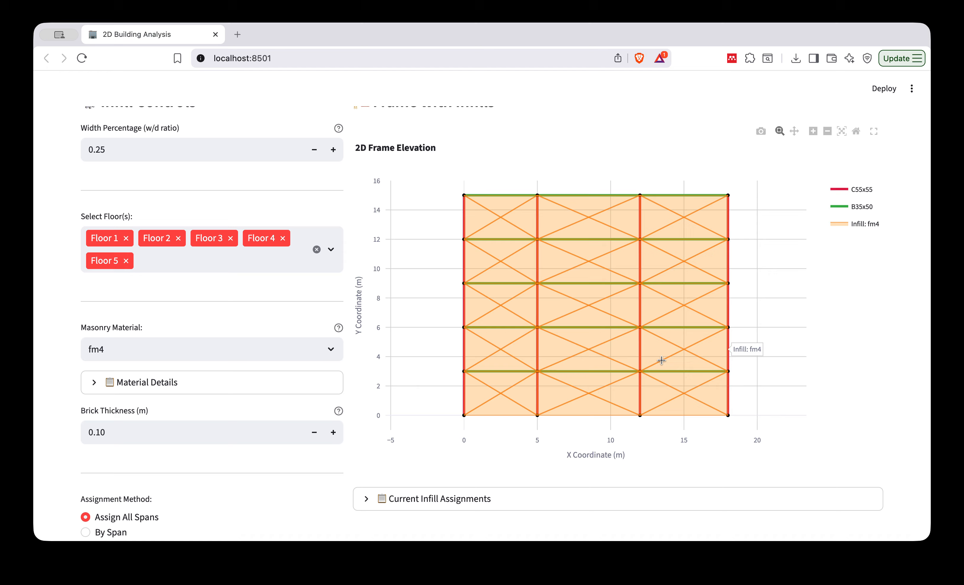
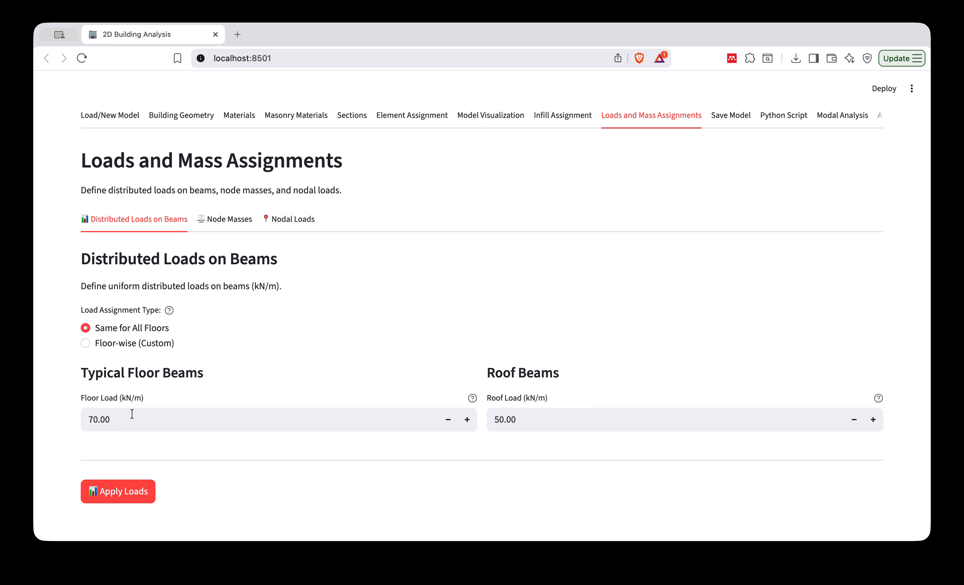
# Set the beam loads to 60 kN/m on typical floors and 40 kN/m on the roof, and apply them.
pyautogui.click(122, 419)
pyautogui.moveTo(121, 419); pyautogui.dragTo(72, 415)
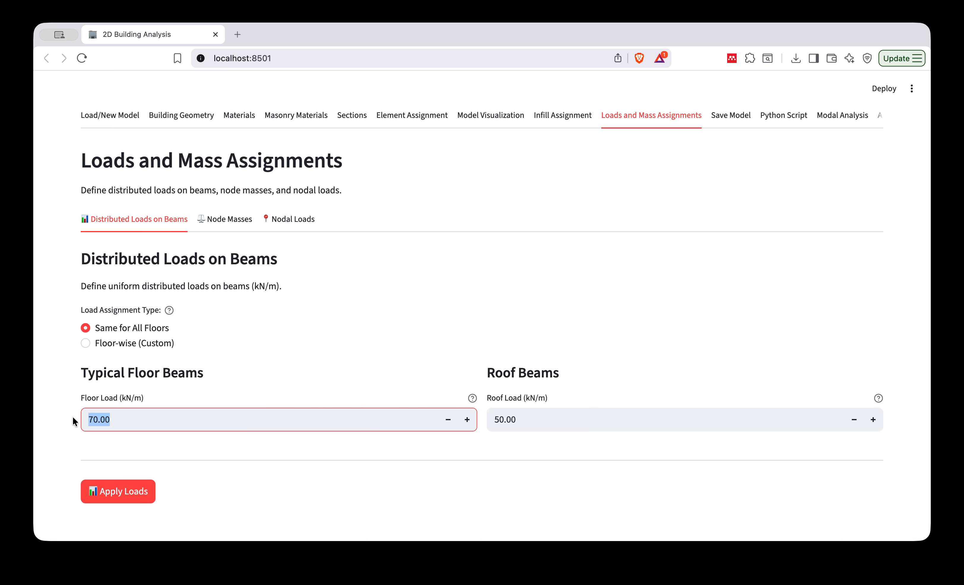
pyautogui.write('60')
pyautogui.click(376, 330)
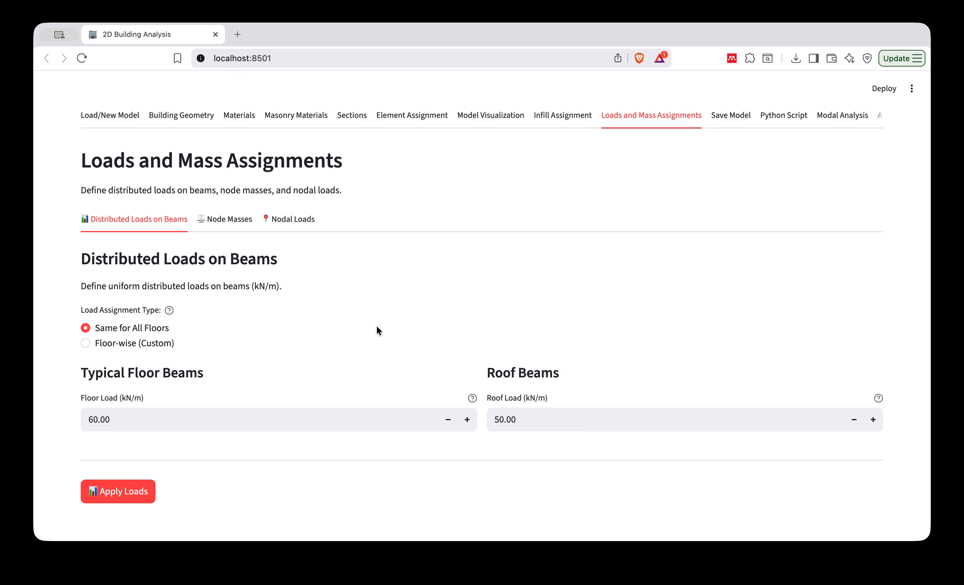
pyautogui.moveTo(518, 419); pyautogui.dragTo(490, 420)
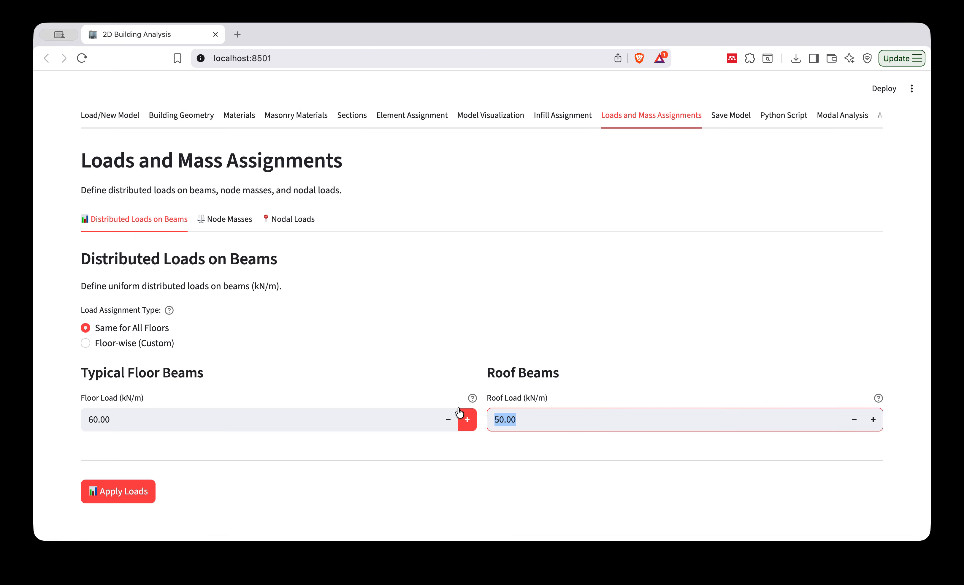
pyautogui.write('40')
pyautogui.click(411, 332)
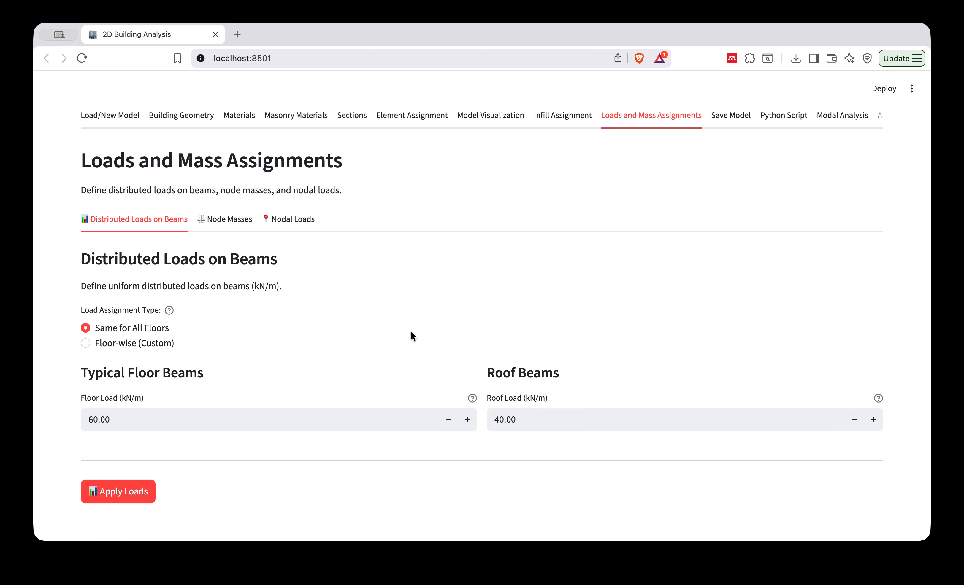
pyautogui.click(127, 496)
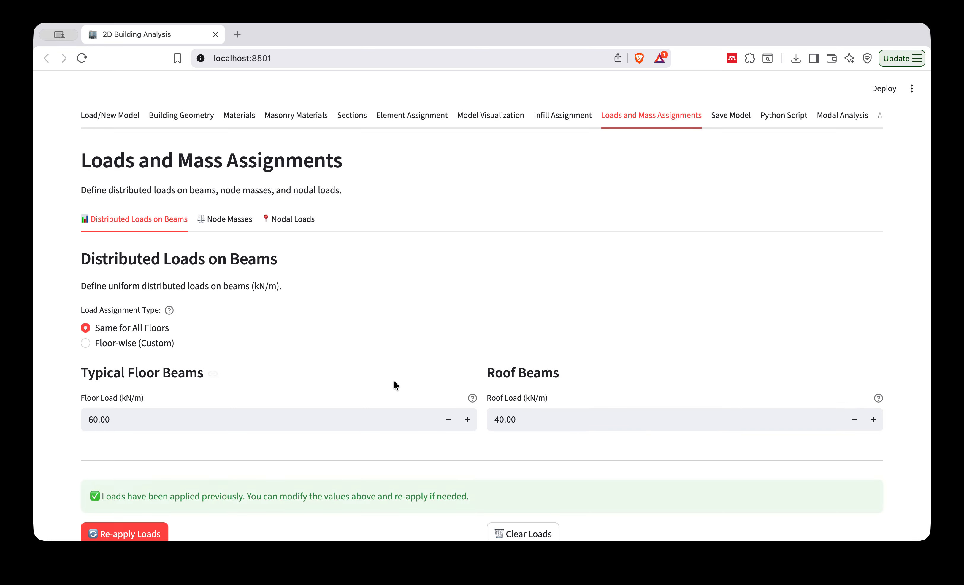
# In the node mass assignment, set the batch mass value to 8 tons and assign it to all nodes.
pyautogui.scroll(-2, 411, 383)
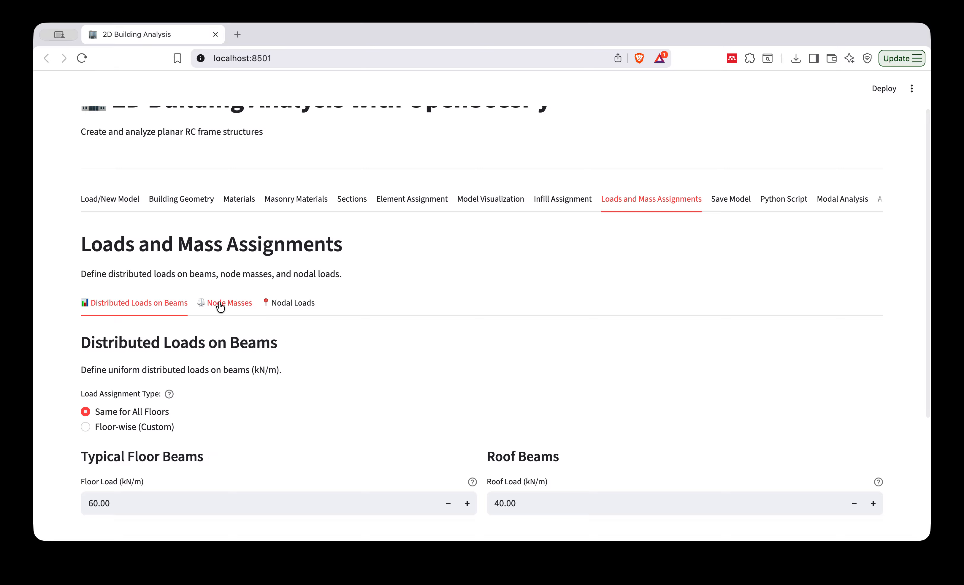
pyautogui.click(230, 306)
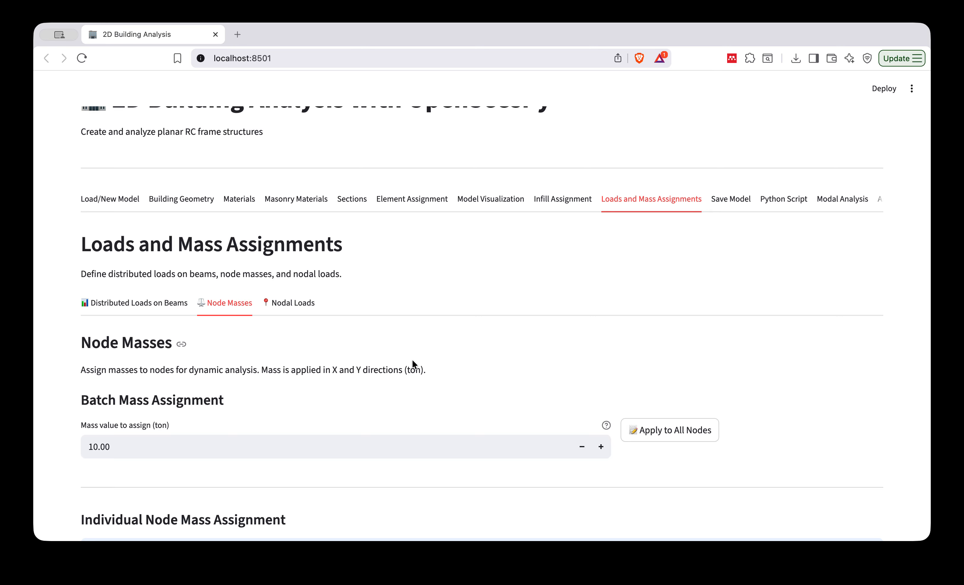
pyautogui.scroll(-5, 412, 362)
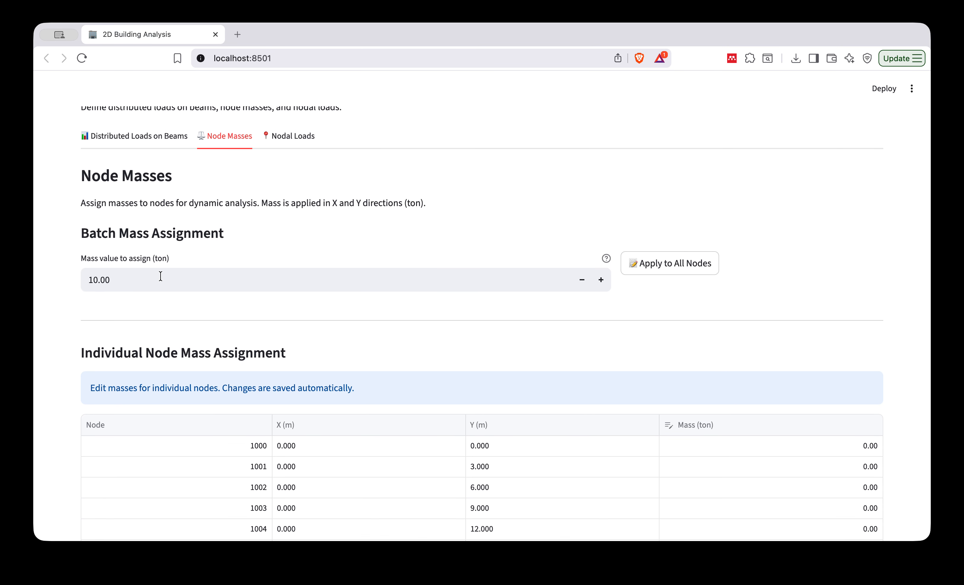
pyautogui.scroll(-6, 649, 385)
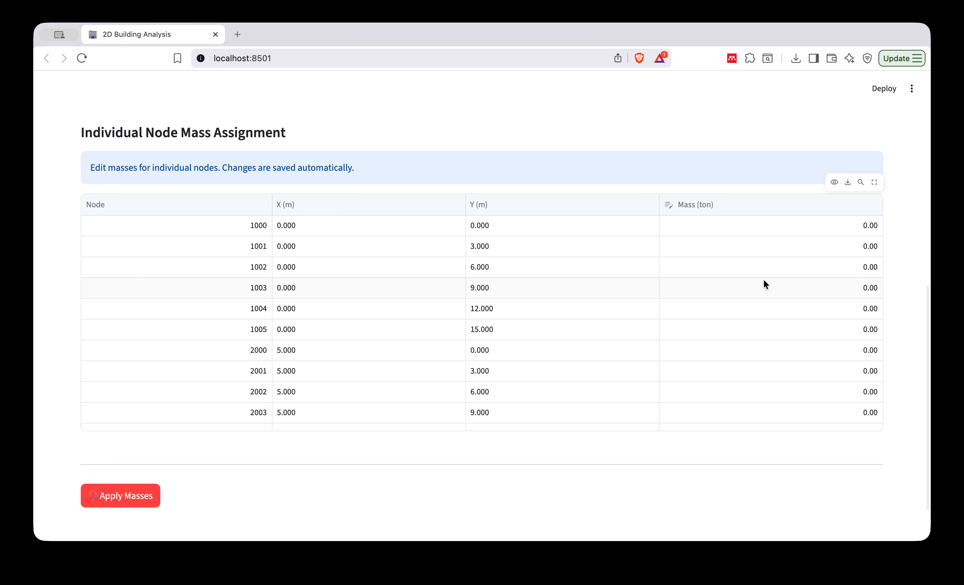
pyautogui.scroll(-5, 763, 279)
pyautogui.scroll(7, 729, 272)
pyautogui.scroll(6, 428, 165)
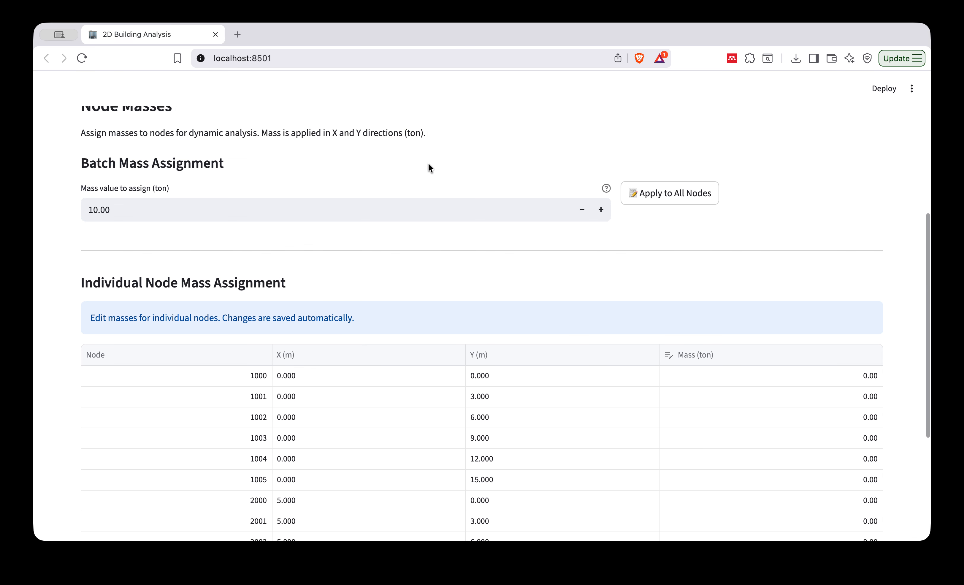
pyautogui.moveTo(142, 284); pyautogui.dragTo(67, 279)
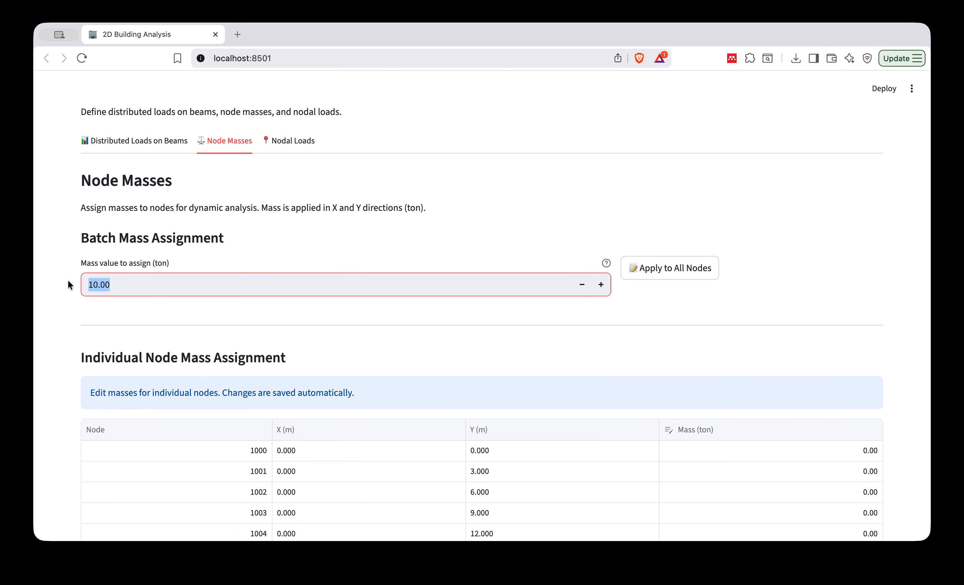
pyautogui.write('8')
pyautogui.press('Return')
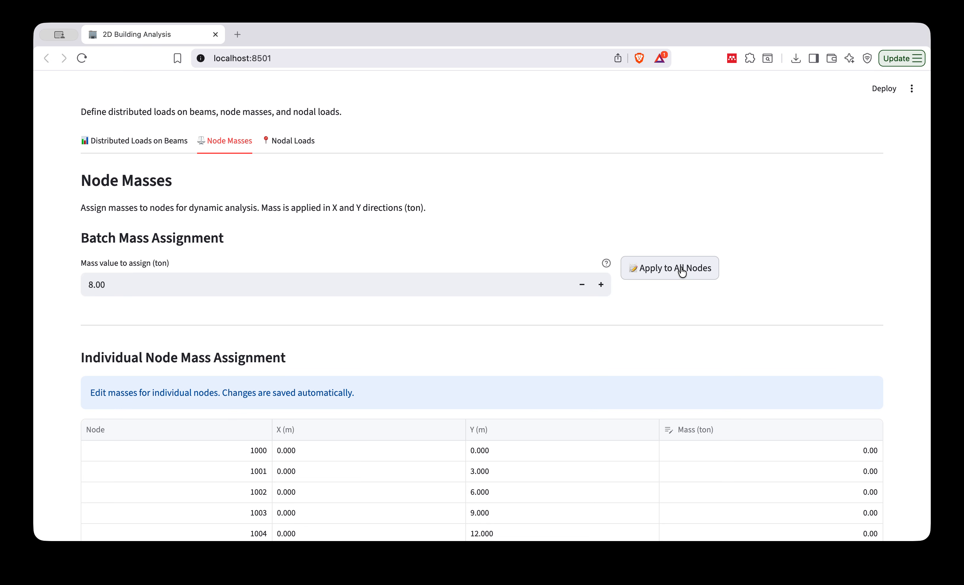
pyautogui.click(670, 268)
# Check the individual node mass table through its last node and apply the masses to the model.
pyautogui.scroll(-4, 681, 398)
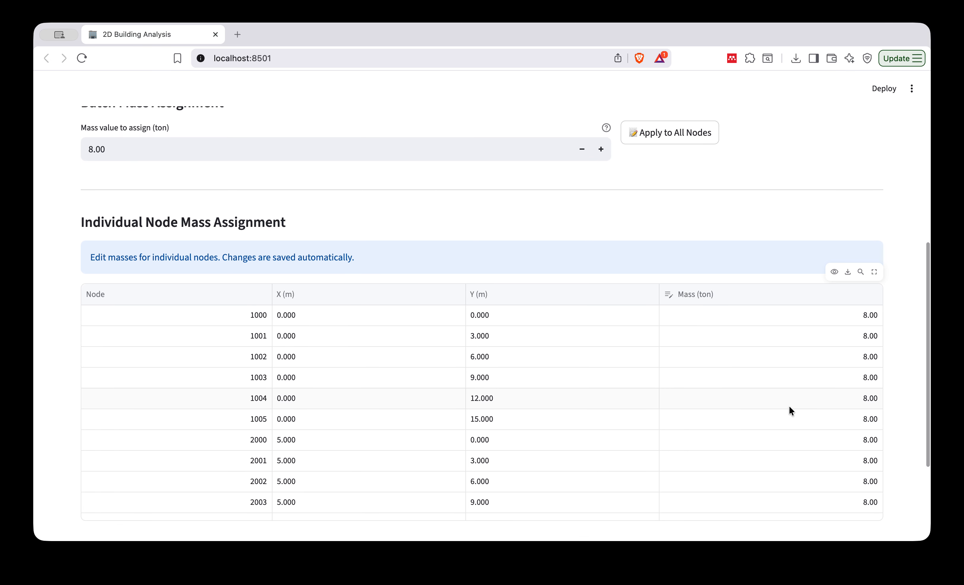
pyautogui.scroll(-5, 788, 406)
pyautogui.scroll(-5, 789, 407)
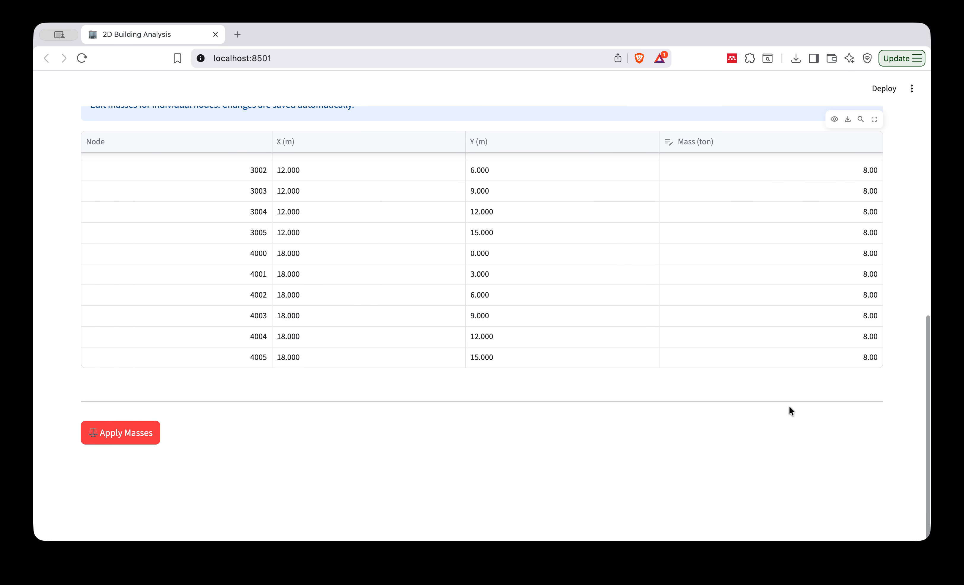
pyautogui.click(120, 435)
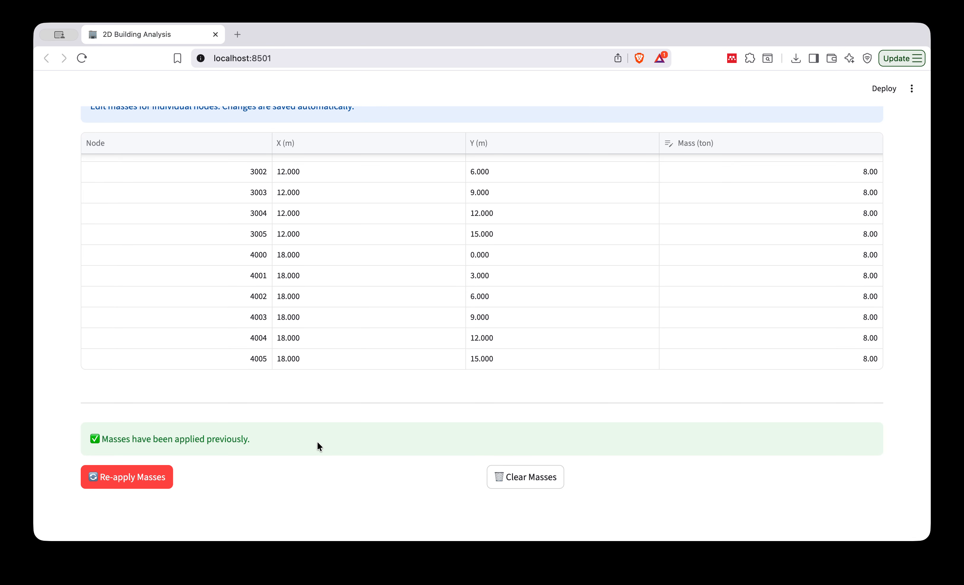
# Save the complete model configuration under the filename demo_manuscript.
pyautogui.scroll(15, 444, 416)
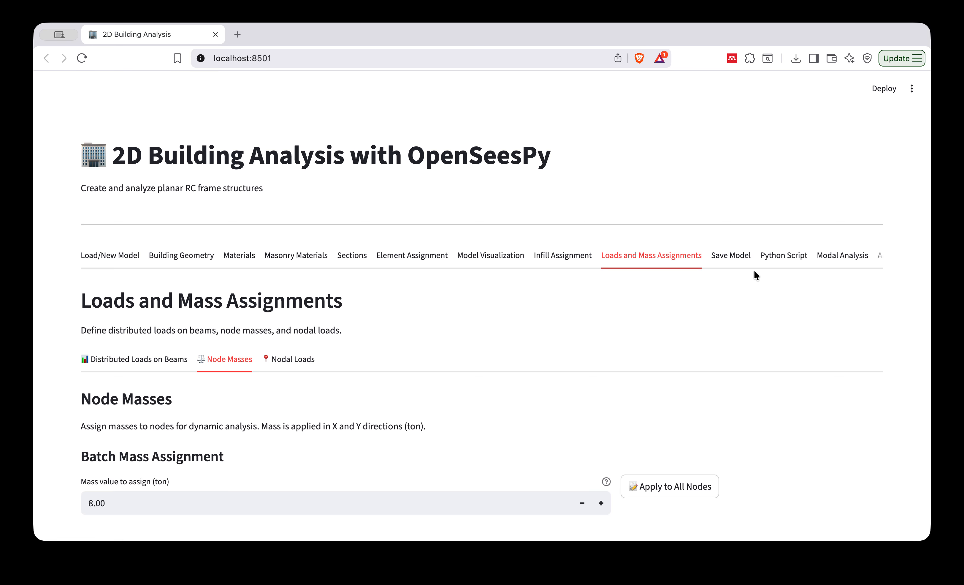
pyautogui.click(730, 255)
pyautogui.scroll(-1, 293, 440)
pyautogui.scroll(-3, 294, 441)
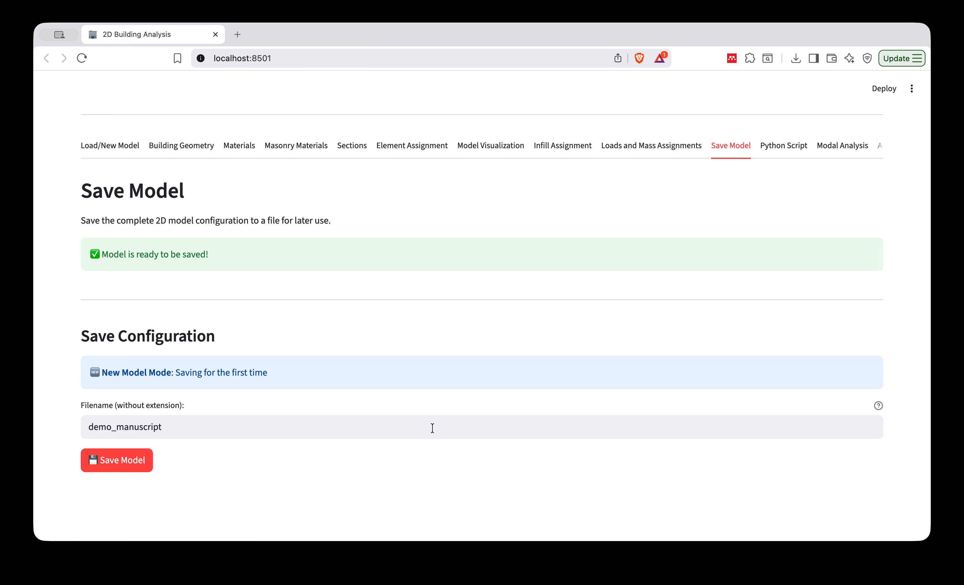
pyautogui.click(126, 463)
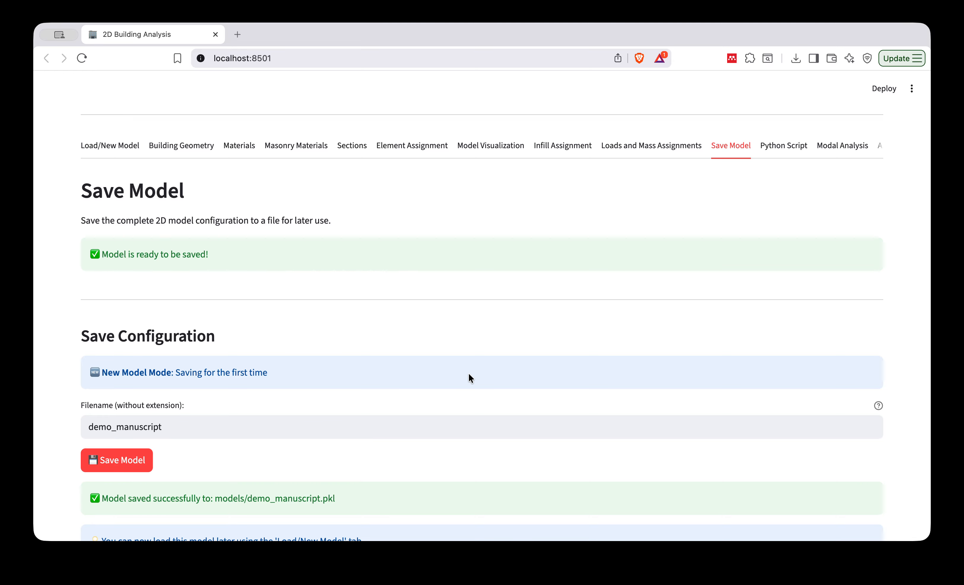
pyautogui.scroll(-2, 468, 378)
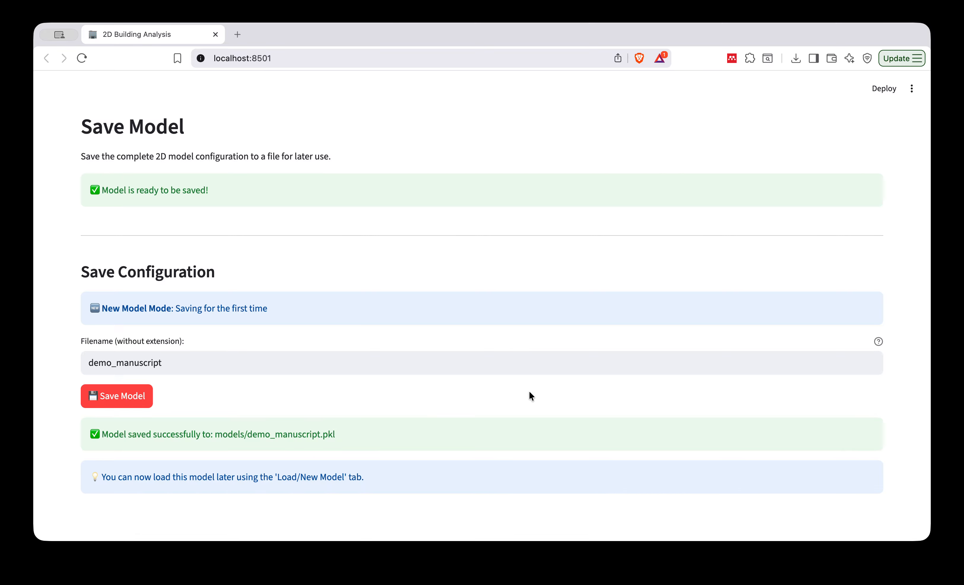
# Generate the Python script generated_model.py from the model configuration and read through its code.
pyautogui.scroll(5, 532, 395)
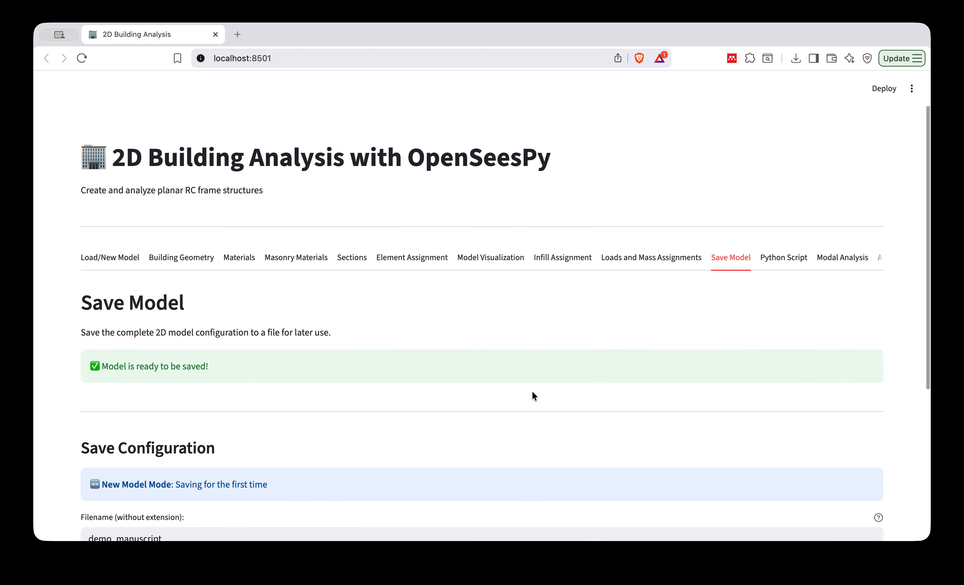
pyautogui.hscroll(2, 706, 247)
pyautogui.click(685, 256)
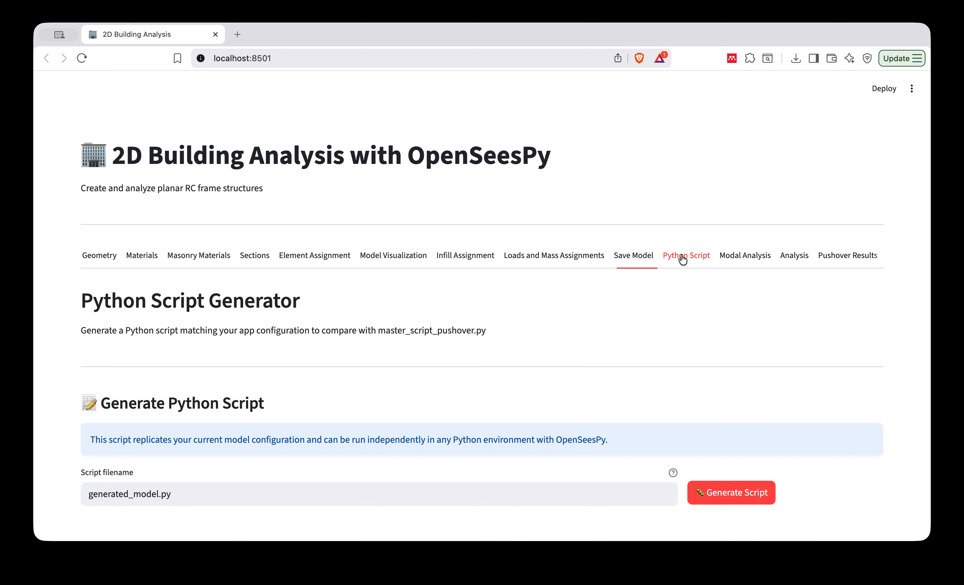
pyautogui.scroll(-2, 553, 375)
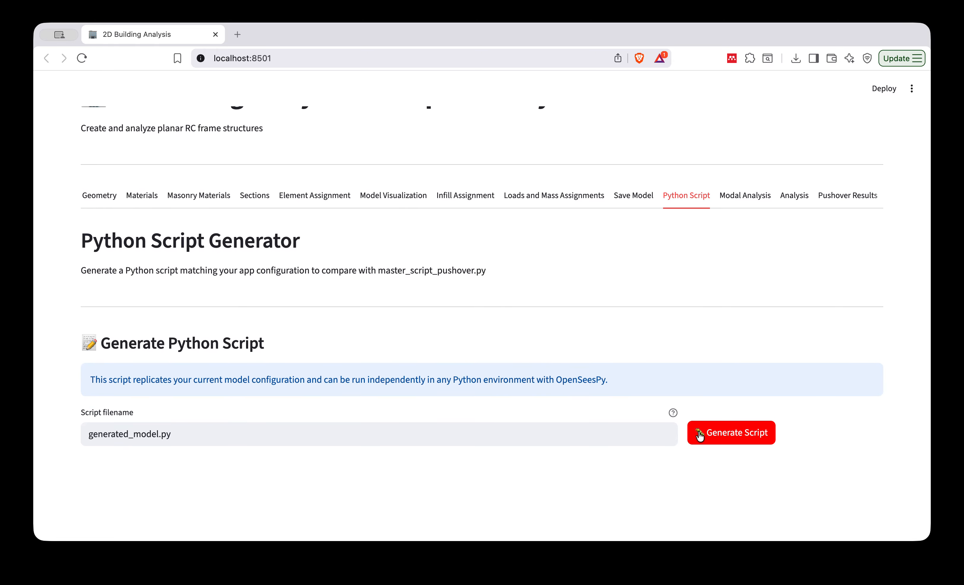
pyautogui.click(740, 438)
pyautogui.scroll(-20, 517, 406)
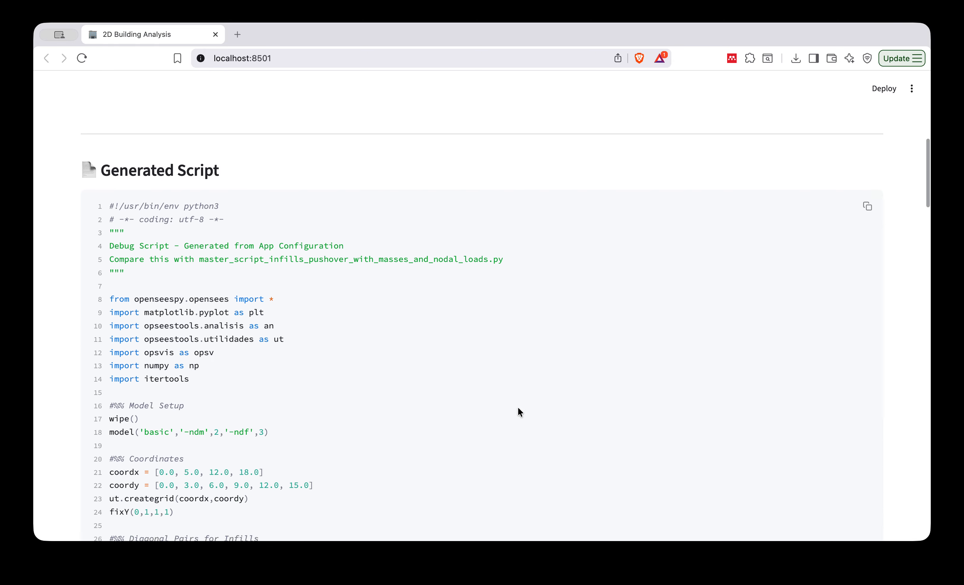
pyautogui.scroll(-20, 518, 408)
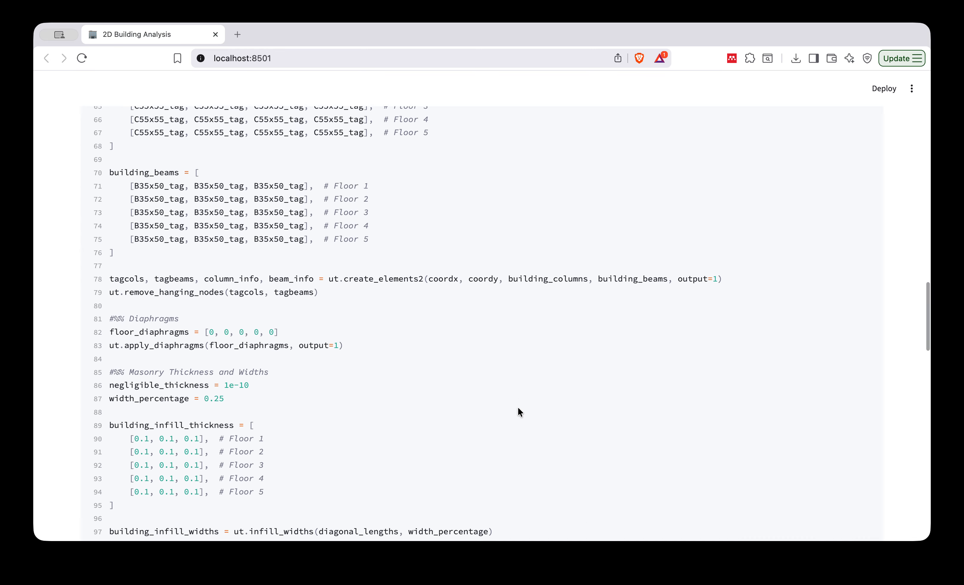
pyautogui.scroll(-15, 518, 408)
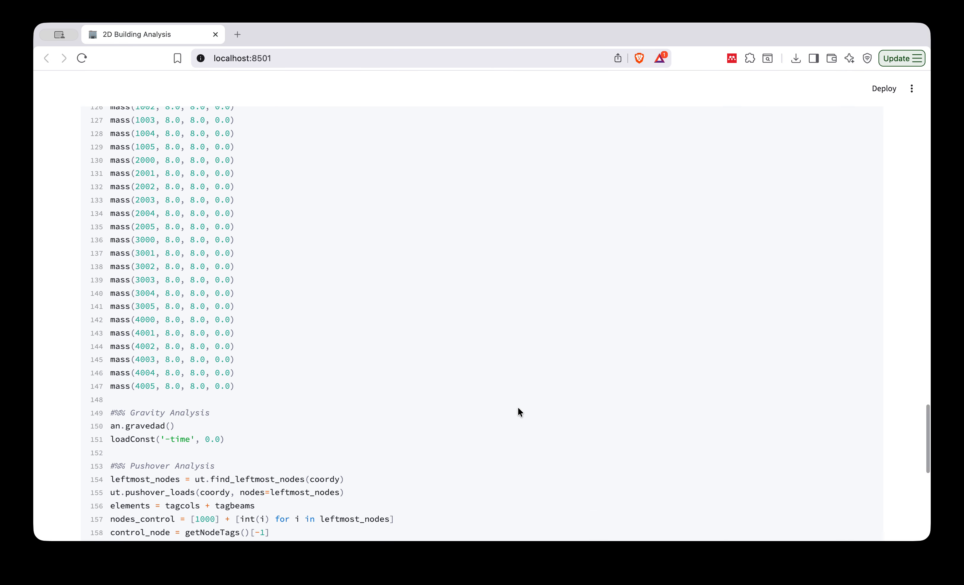
pyautogui.scroll(-5, 518, 411)
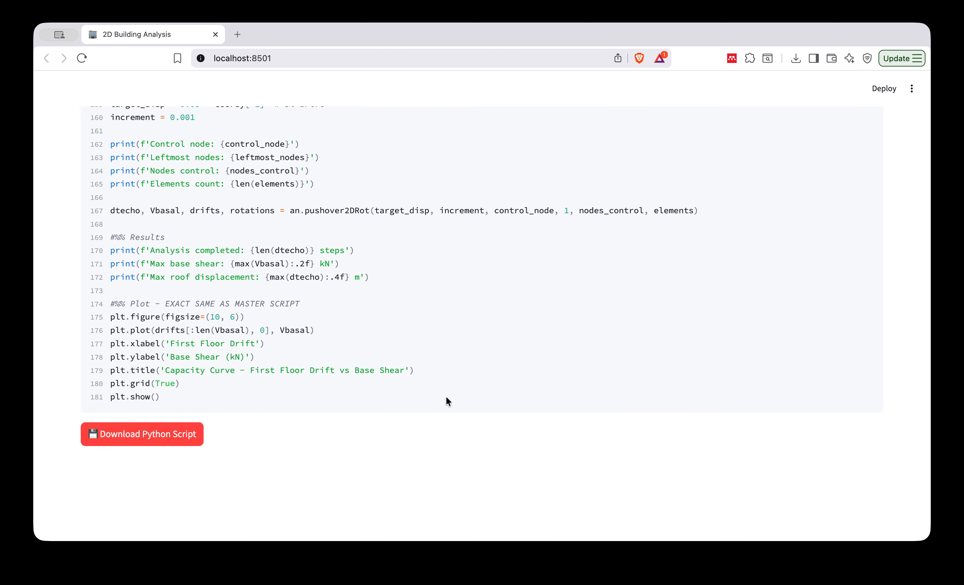
pyautogui.scroll(20, 446, 401)
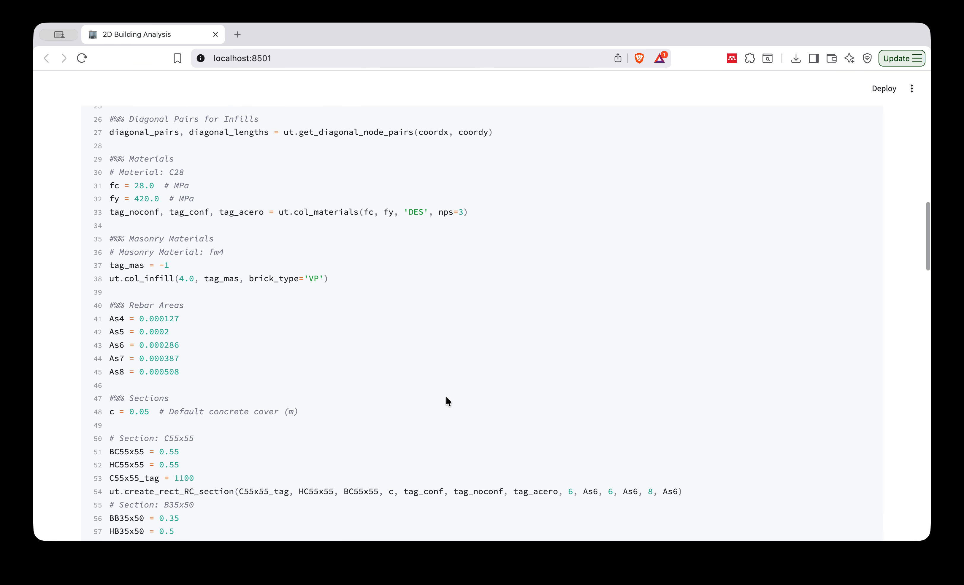
# Compute the modal properties of the structure and review the eigenvalue and participation mass tables in the report.
pyautogui.click(745, 257)
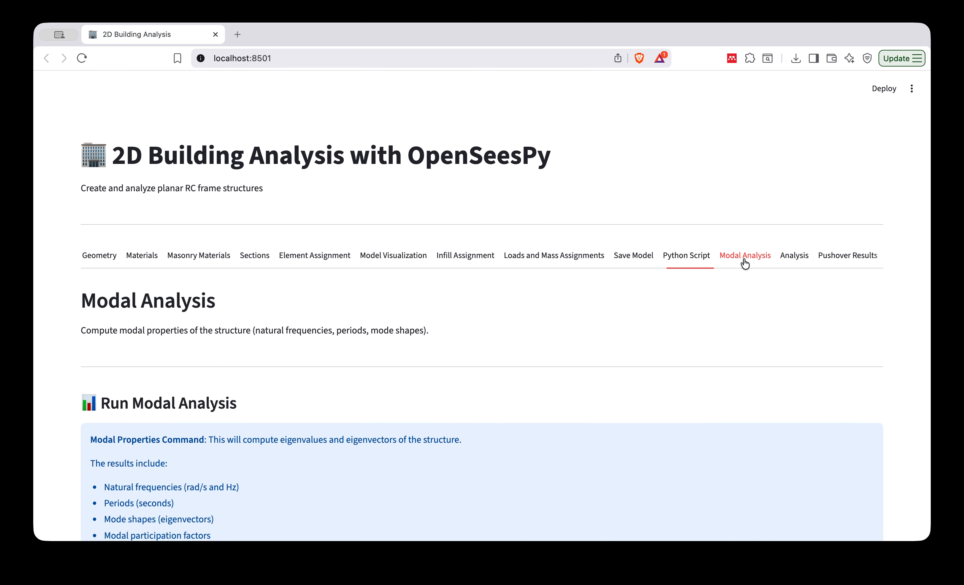
pyautogui.scroll(-3, 320, 394)
pyautogui.scroll(-1, 320, 394)
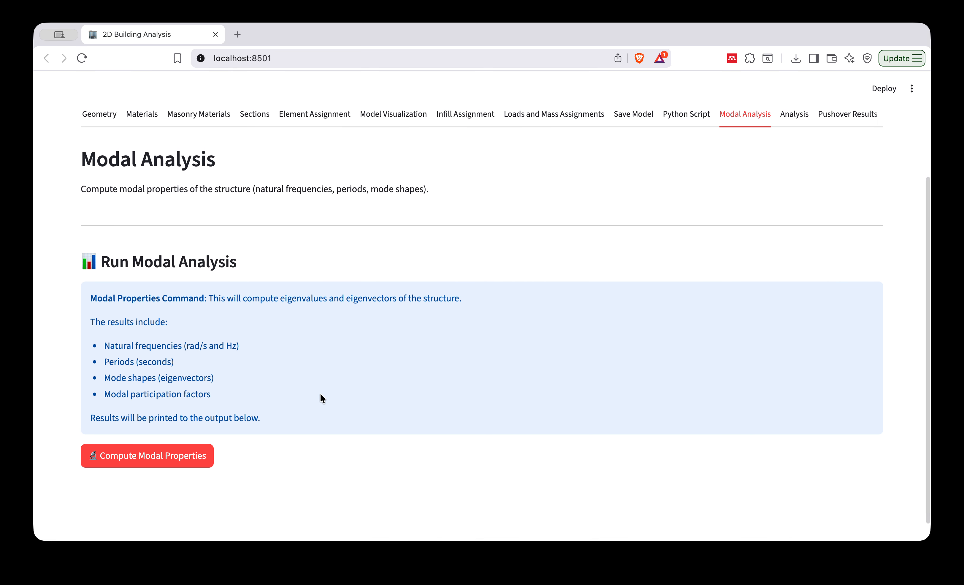
pyautogui.click(181, 464)
pyautogui.scroll(-10, 424, 426)
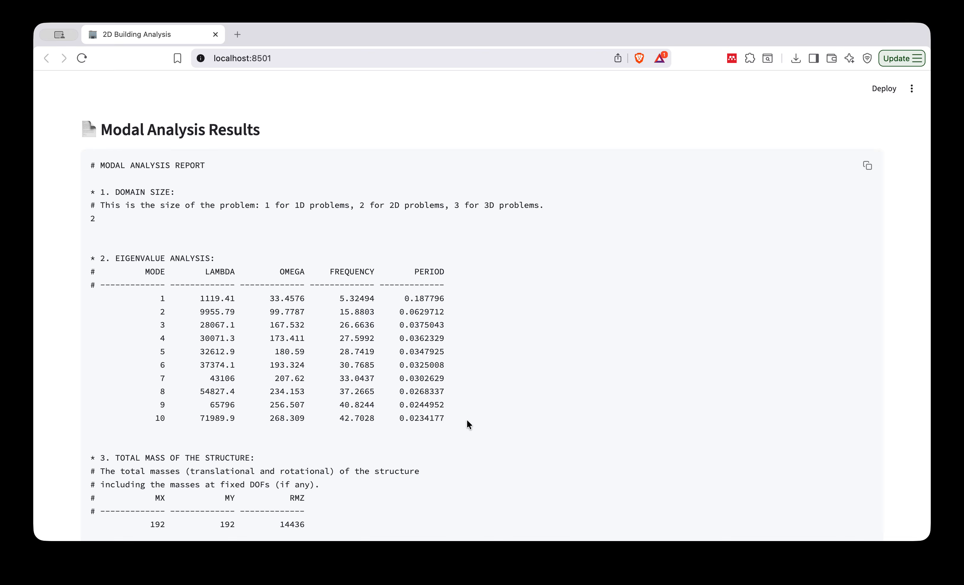
pyautogui.scroll(-7, 468, 424)
pyautogui.scroll(-10, 467, 420)
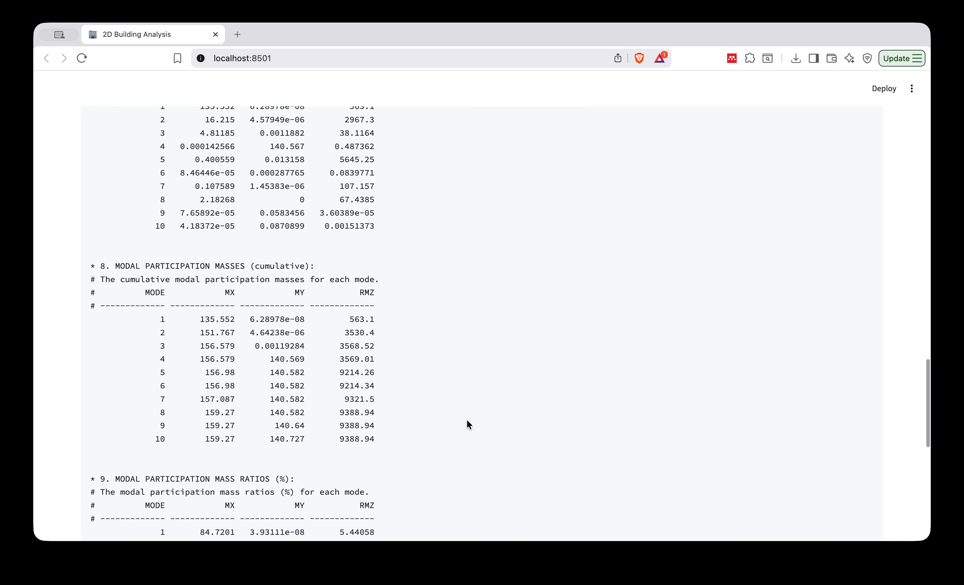
# Run the gravity analysis on the building model.
pyautogui.scroll(20, 467, 420)
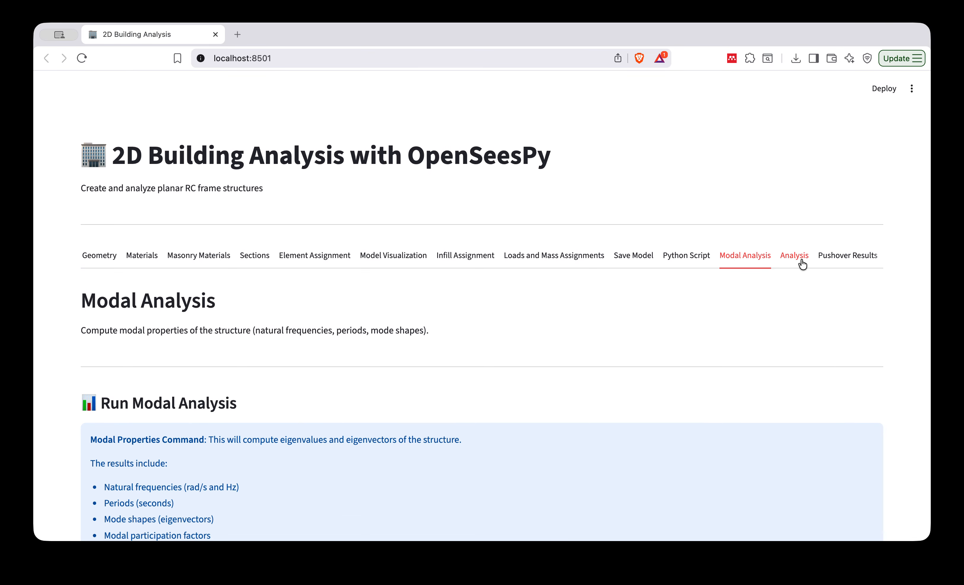
pyautogui.click(799, 260)
pyautogui.scroll(-5, 312, 429)
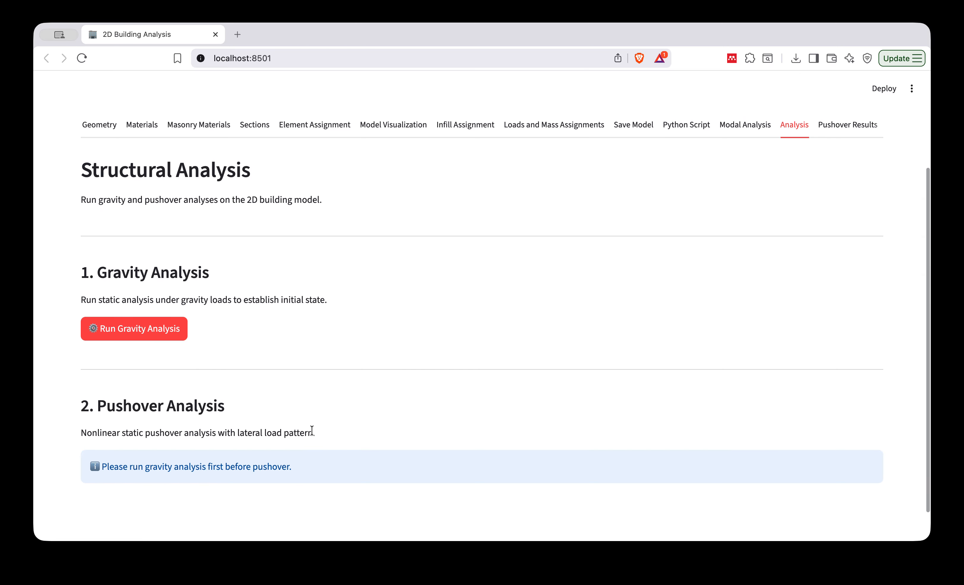
pyautogui.scroll(5, 325, 312)
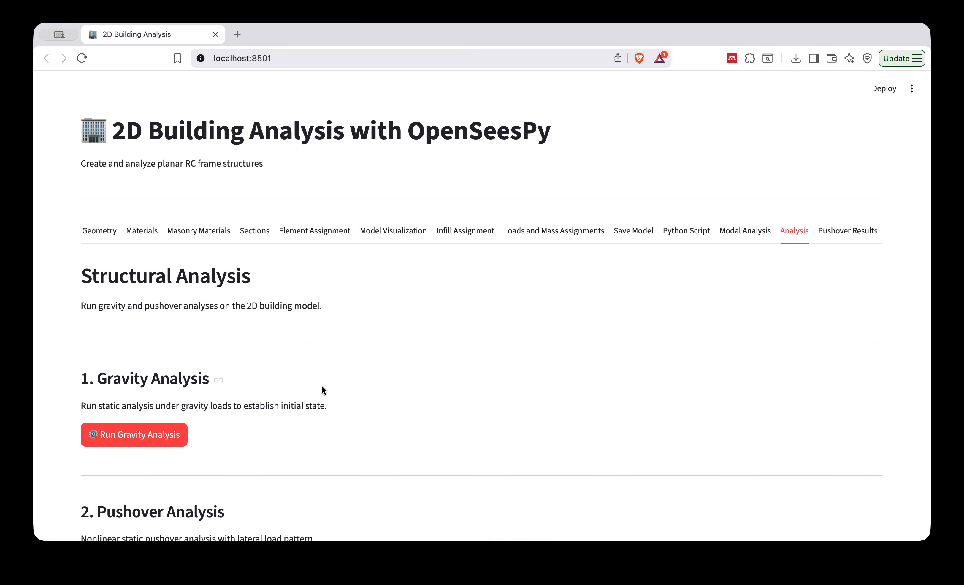
pyautogui.scroll(-3, 323, 394)
pyautogui.click(139, 339)
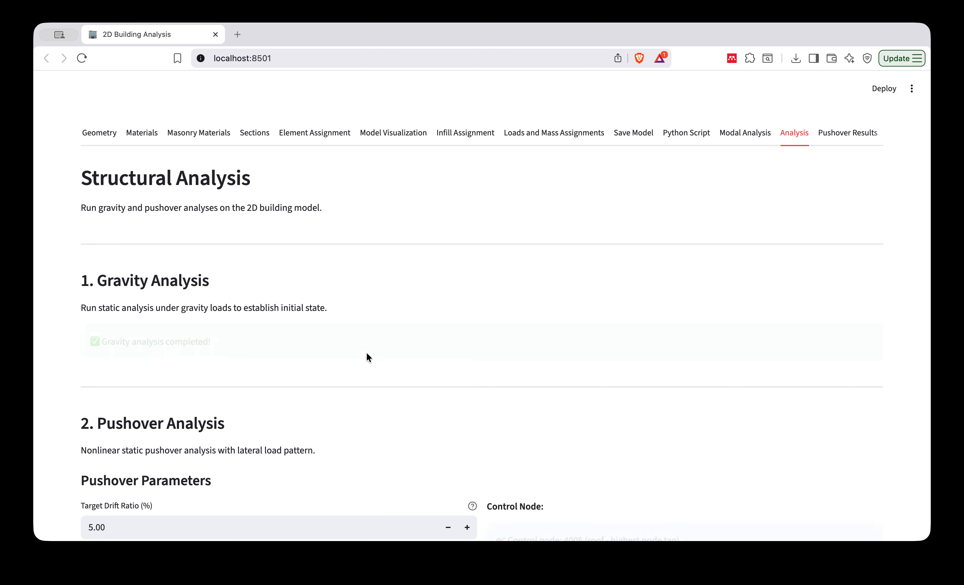
# Set the pushover analysis target drift ratio to 3%.
pyautogui.scroll(-5, 393, 383)
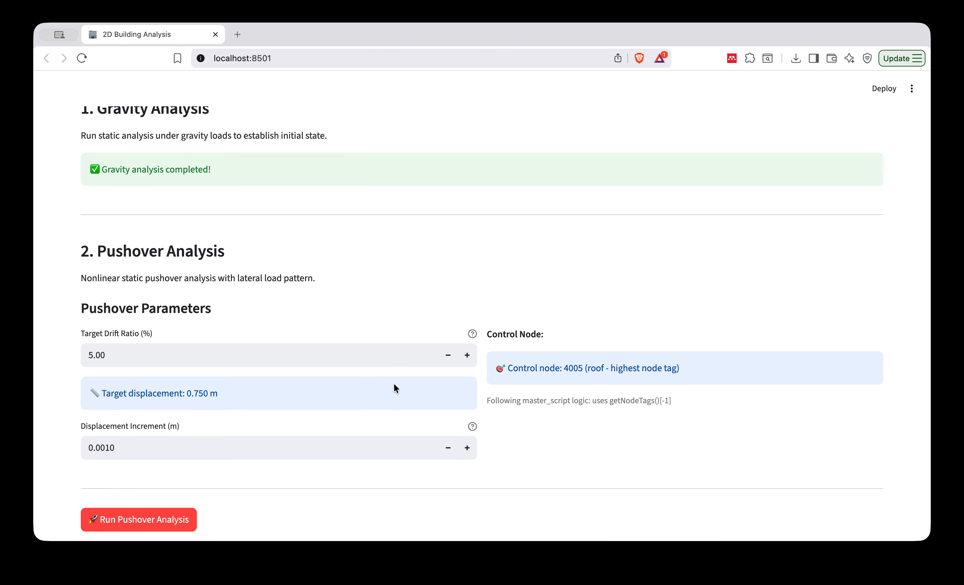
pyautogui.scroll(-2, 276, 294)
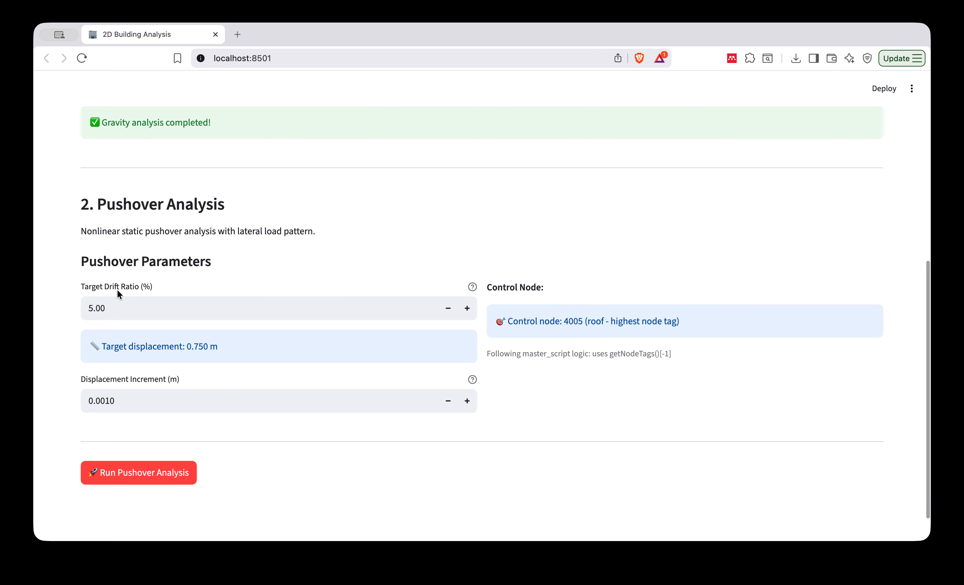
pyautogui.moveTo(114, 310); pyautogui.dragTo(88, 305)
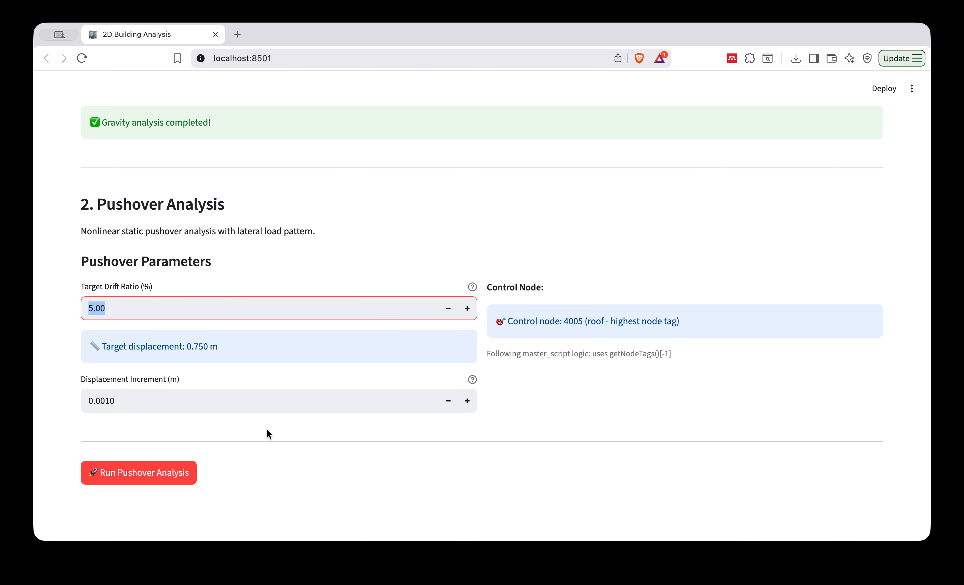
pyautogui.write('3')
pyautogui.press('Return')
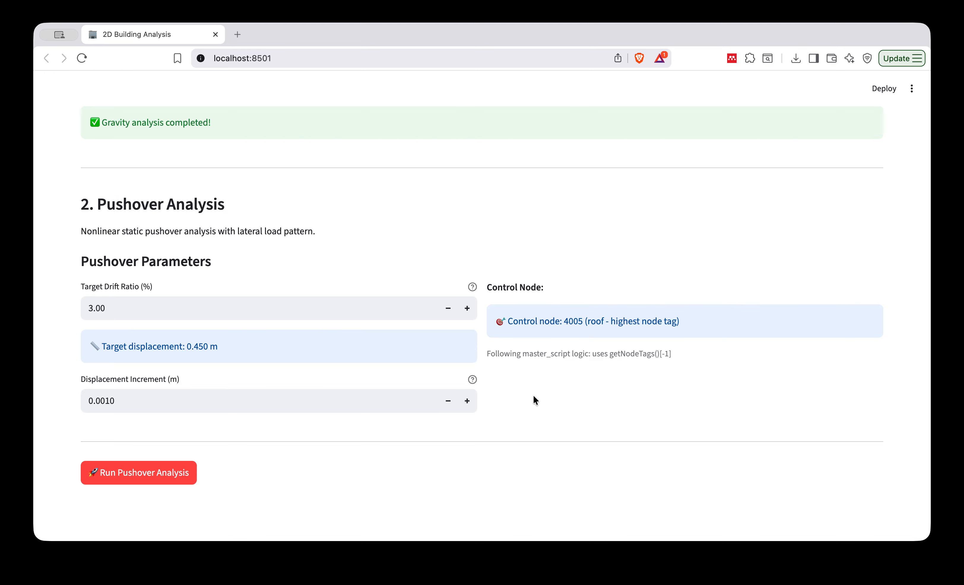
# Run the pushover analysis and review the pushover curve and the first floor drift versus base shear curve.
pyautogui.click(167, 474)
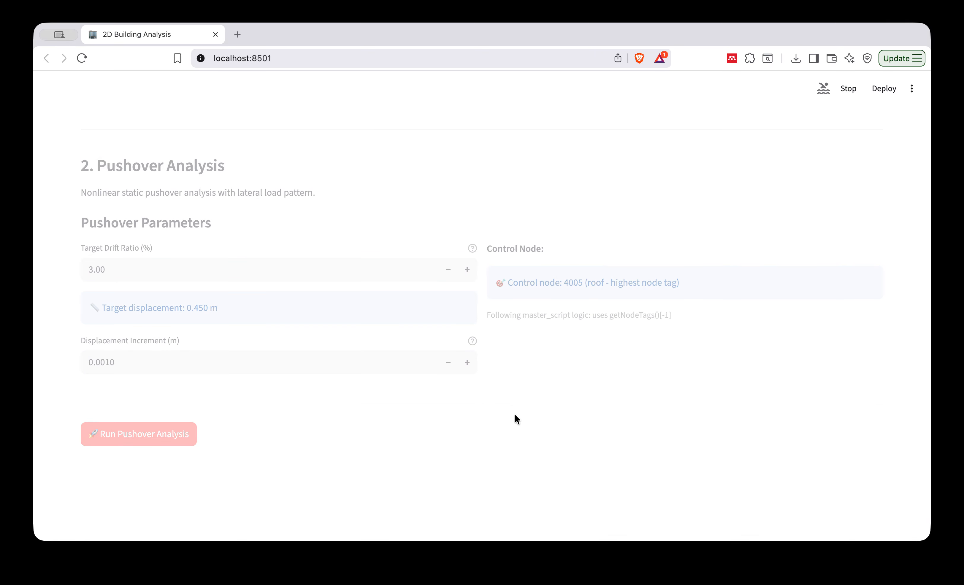
pyautogui.scroll(-10, 515, 412)
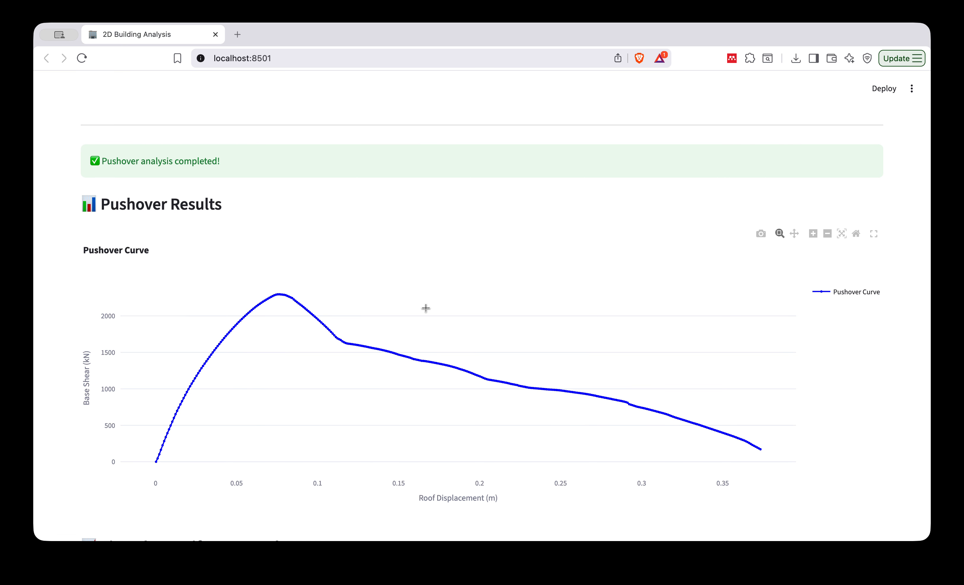
pyautogui.scroll(-7, 431, 310)
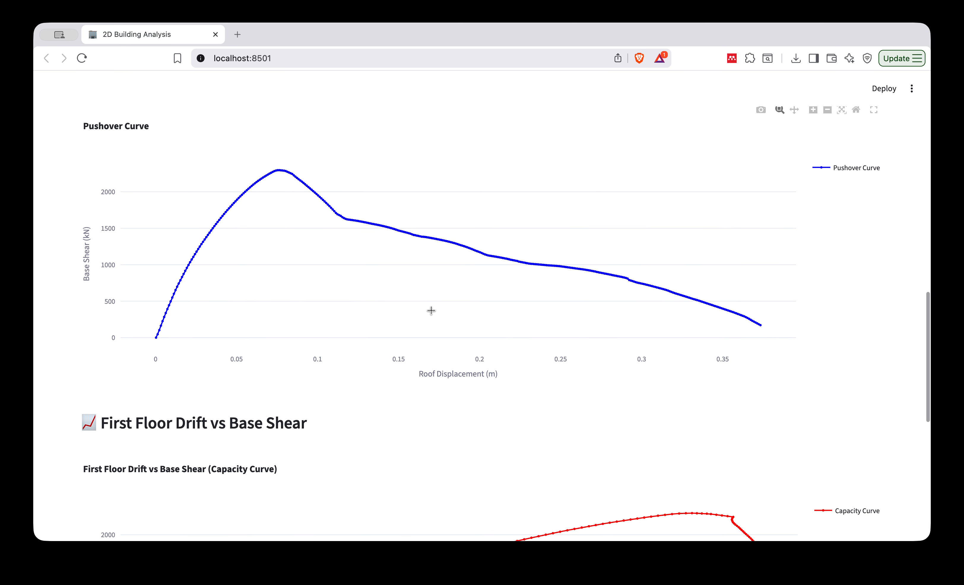
pyautogui.scroll(12, 431, 311)
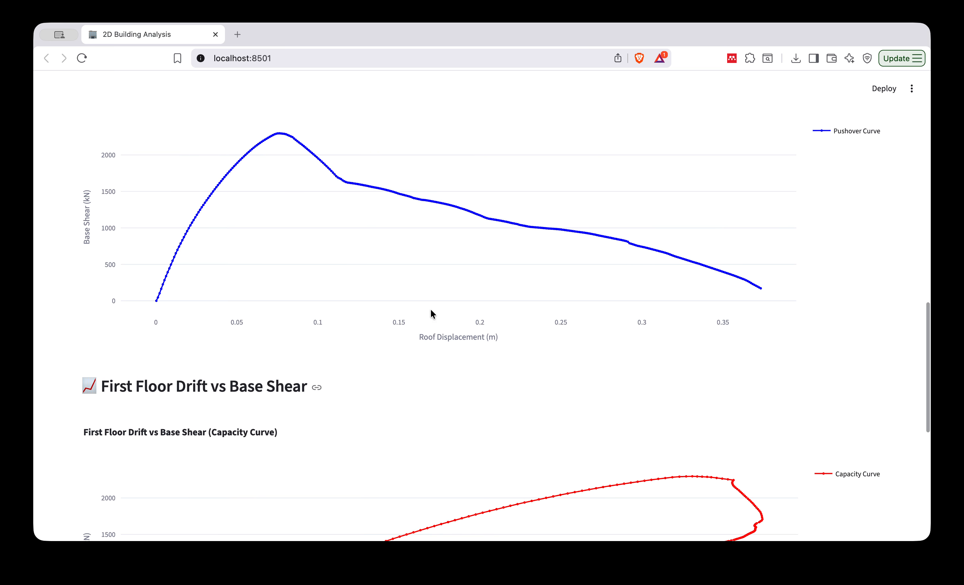
pyautogui.scroll(10, 430, 309)
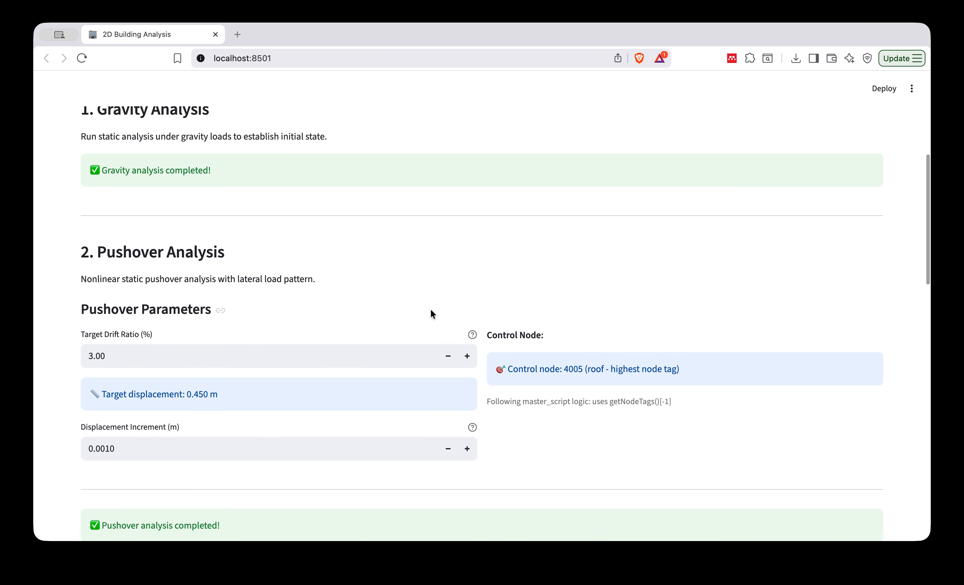
# Open the interactive drift analysis within the pushover results.
pyautogui.scroll(3, 431, 314)
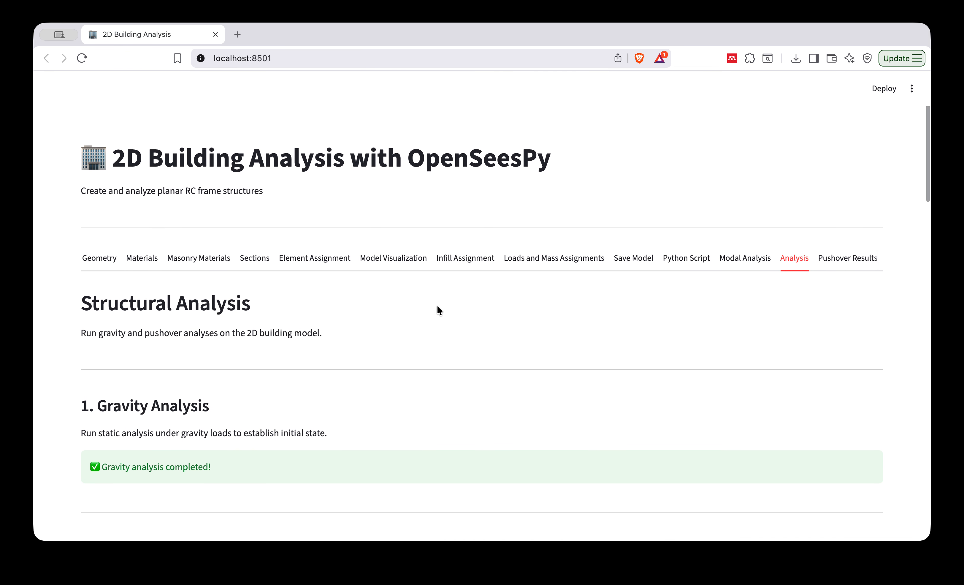
pyautogui.click(838, 264)
pyautogui.scroll(-5, 358, 408)
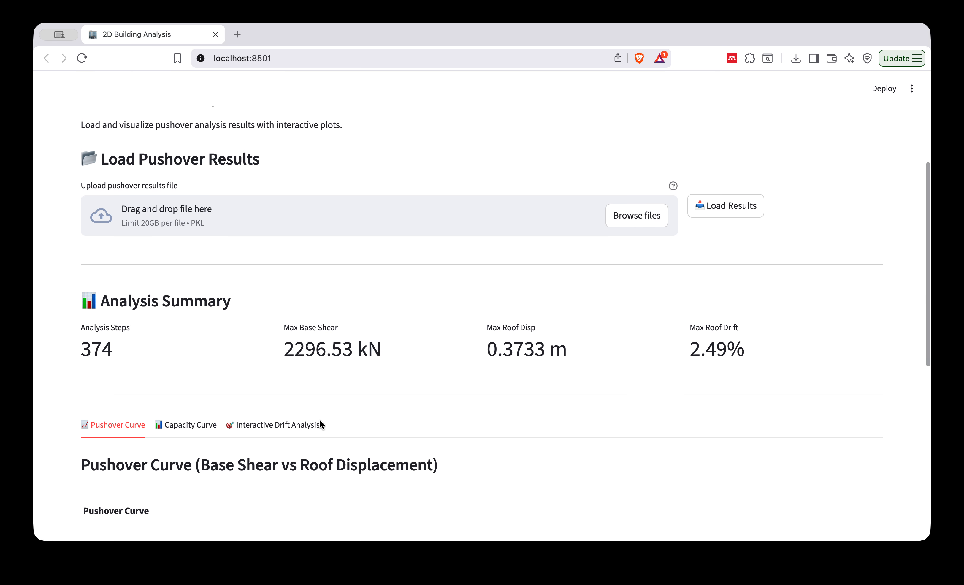
pyautogui.click(276, 425)
pyautogui.scroll(-10, 423, 323)
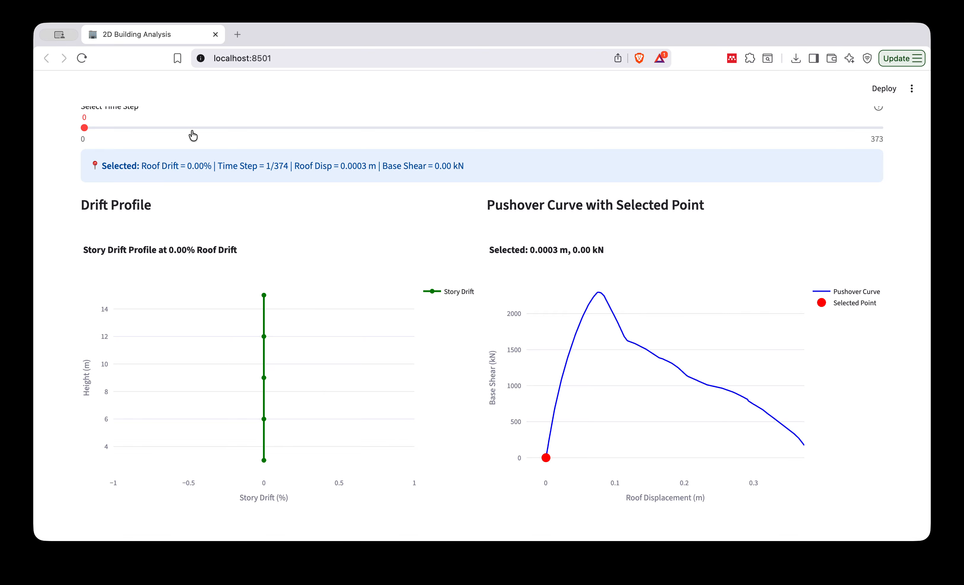
# Select time step 50 and examine the story drift profile, the point on the pushover curve and the frame's member rotations.
pyautogui.click(191, 128)
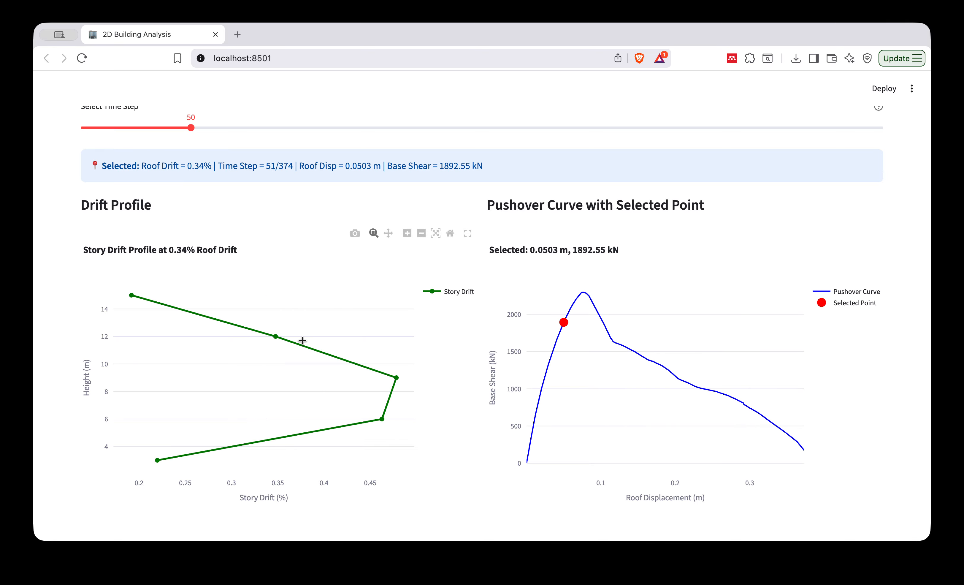
pyautogui.scroll(-1, 302, 340)
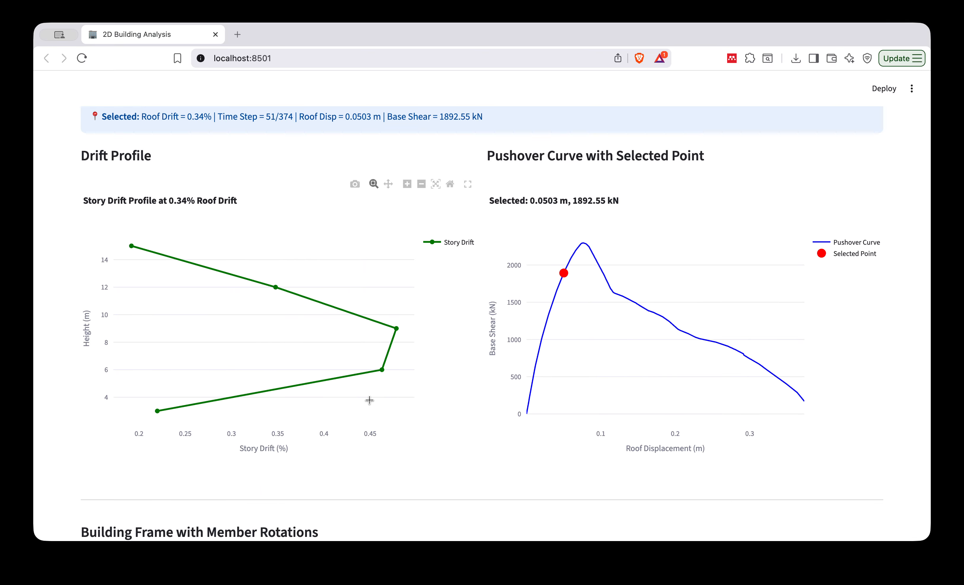
pyautogui.scroll(-15, 370, 400)
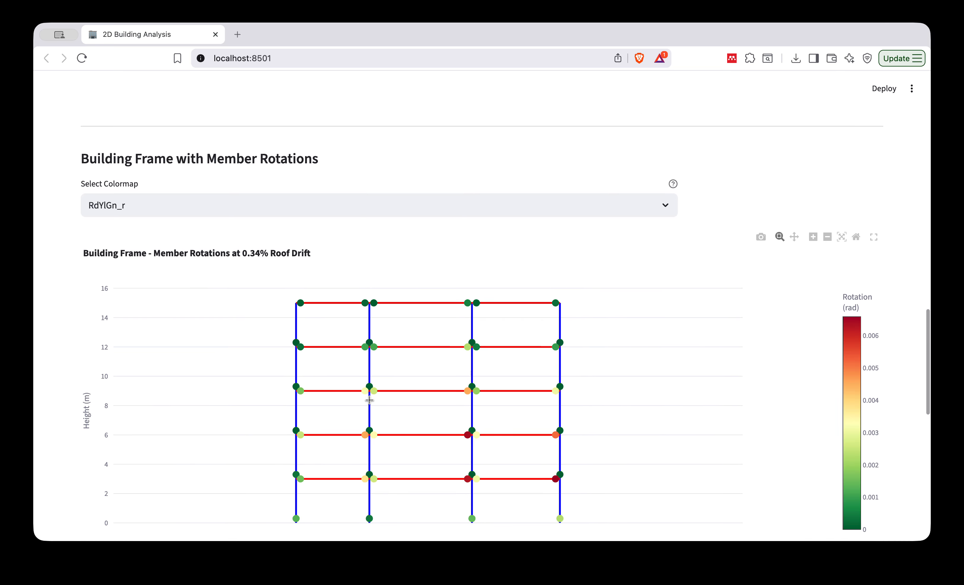
pyautogui.scroll(-1, 369, 399)
pyautogui.moveTo(465, 345)
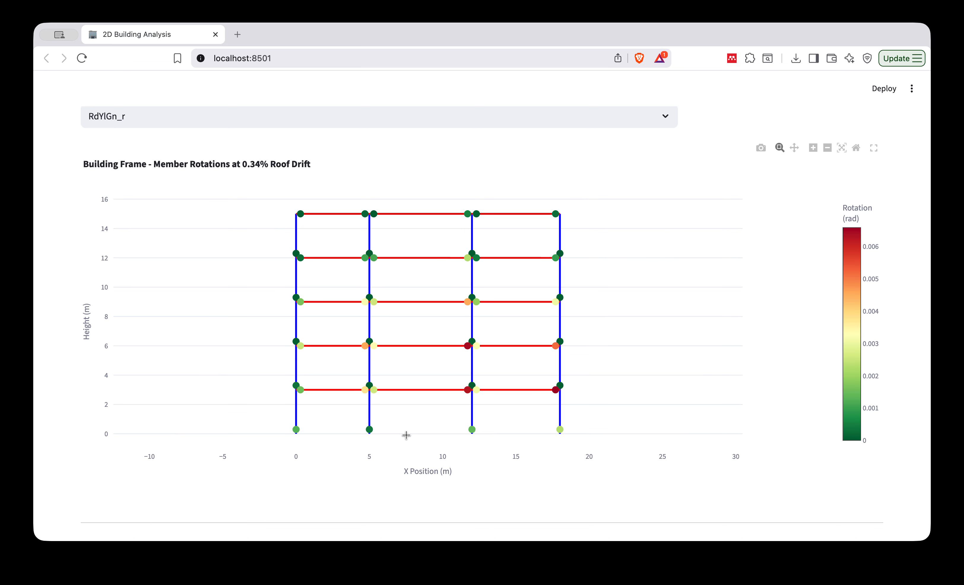
# Examine the drift profile and selected pushover point at time step 141 and at 0.82% roof drift.
pyautogui.scroll(15, 406, 435)
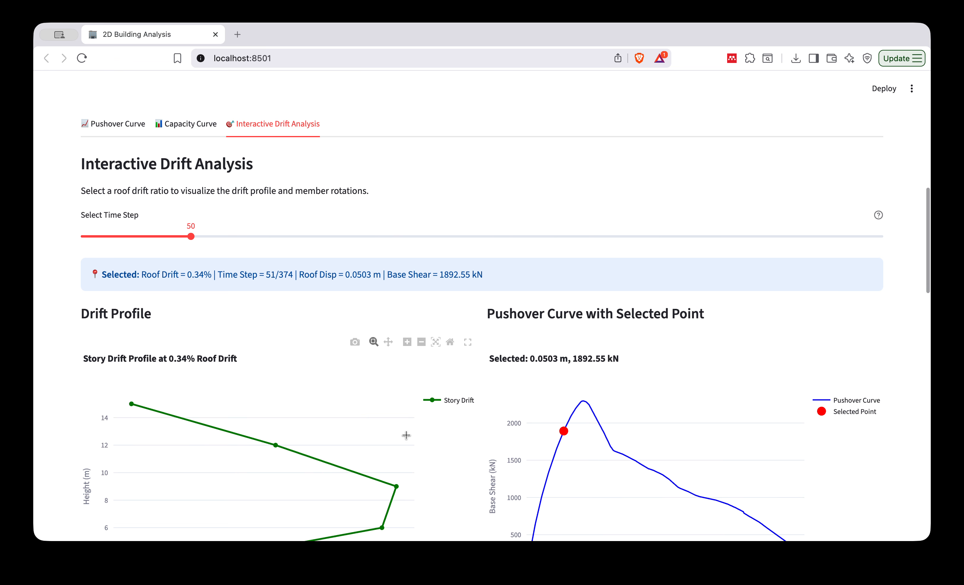
pyautogui.click(385, 237)
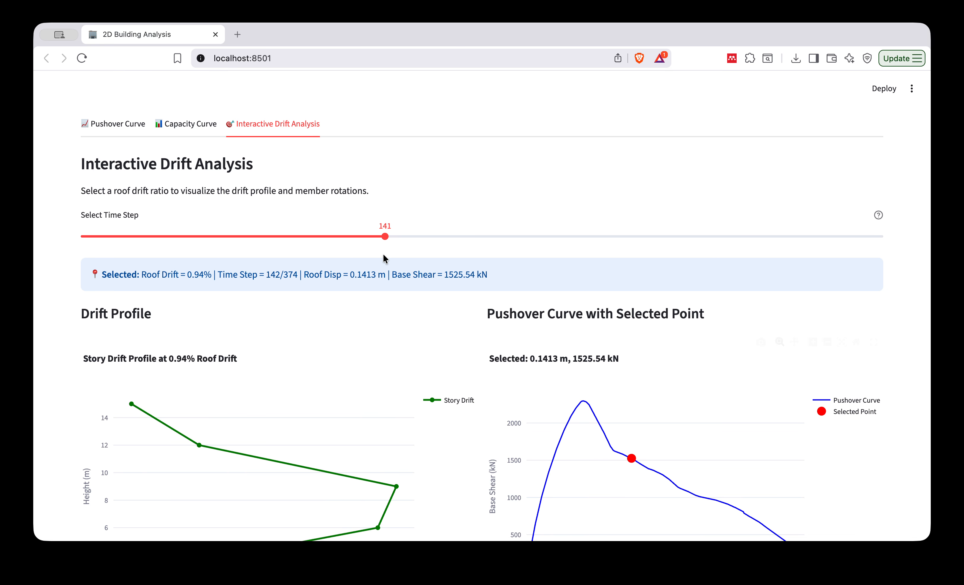
pyautogui.click(345, 238)
pyautogui.scroll(-15, 476, 380)
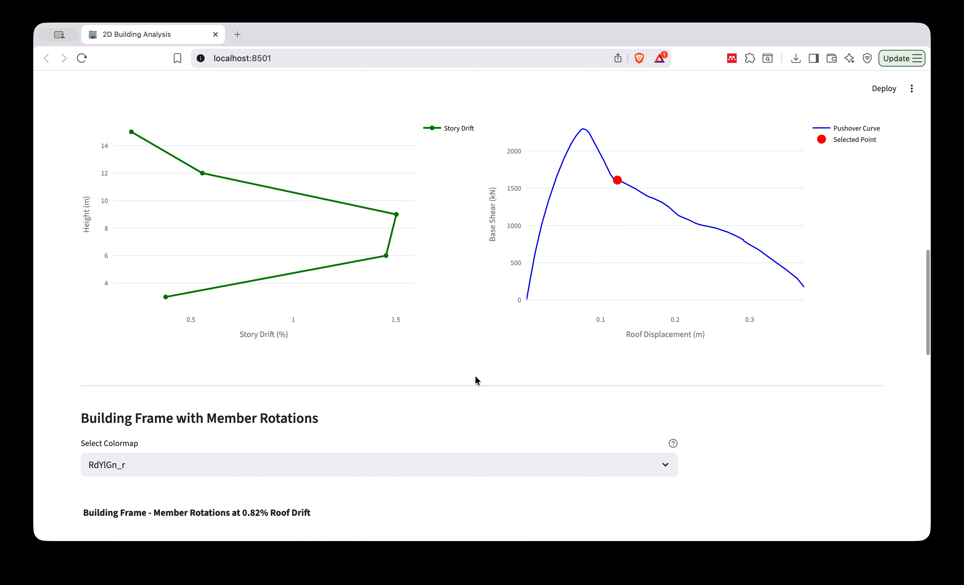
# Revisit the structural analysis page and return to the pushover analysis results.
pyautogui.scroll(20, 548, 454)
pyautogui.click(794, 256)
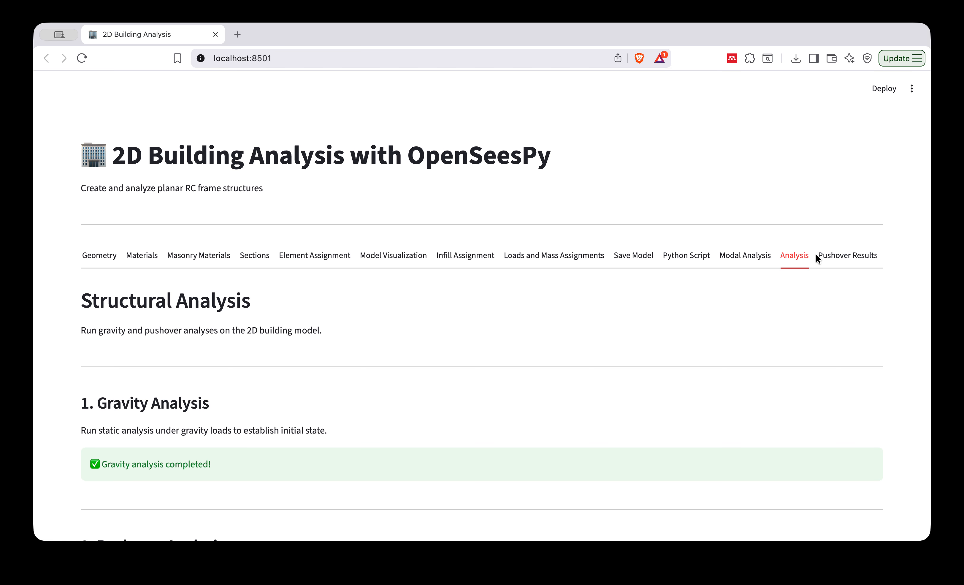
pyautogui.click(831, 258)
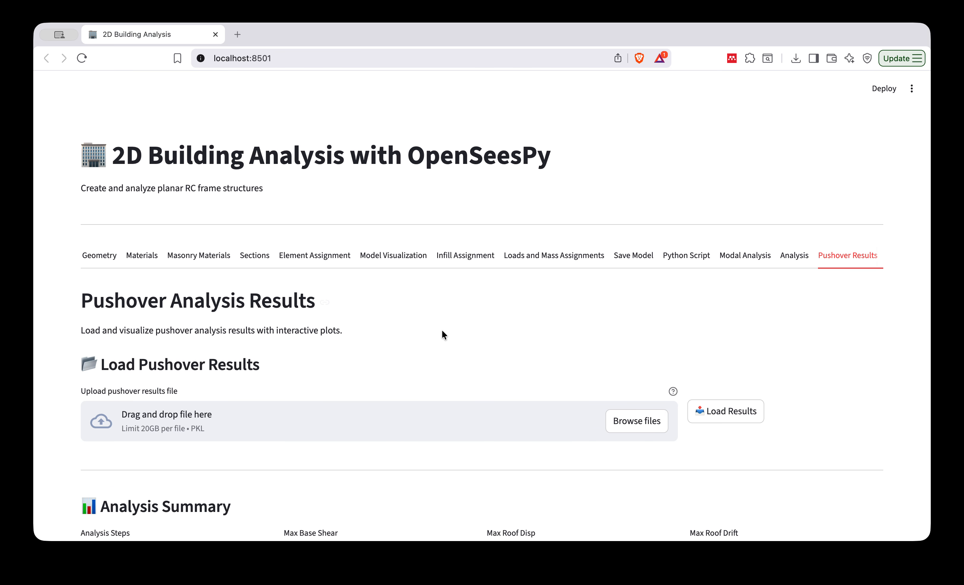